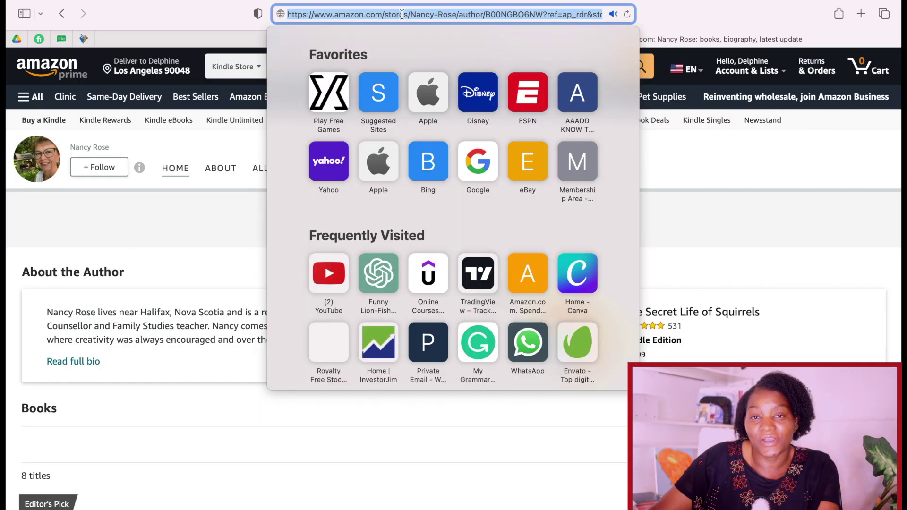
# - Load amazon.com and scroll through the Amazon home page recommendations
pyautogui.write('a')
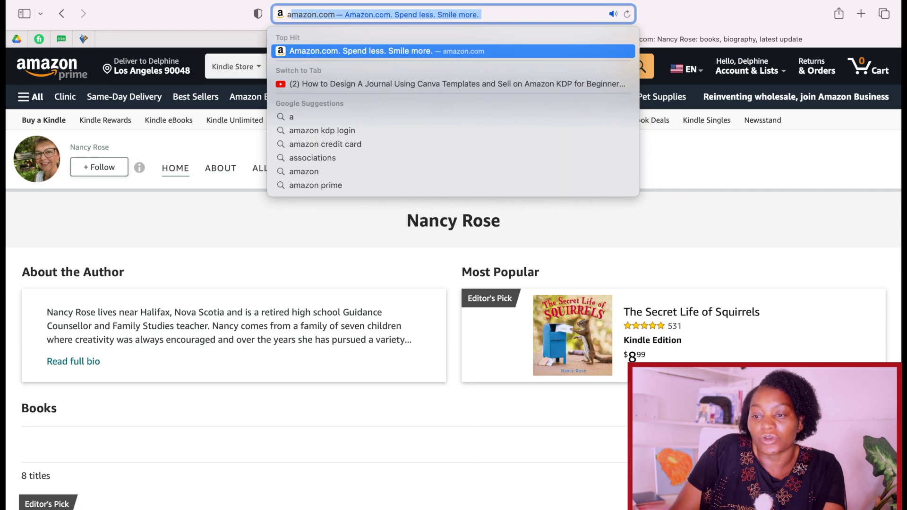
pyautogui.press('Return')
pyautogui.scroll(-3, 380, 136)
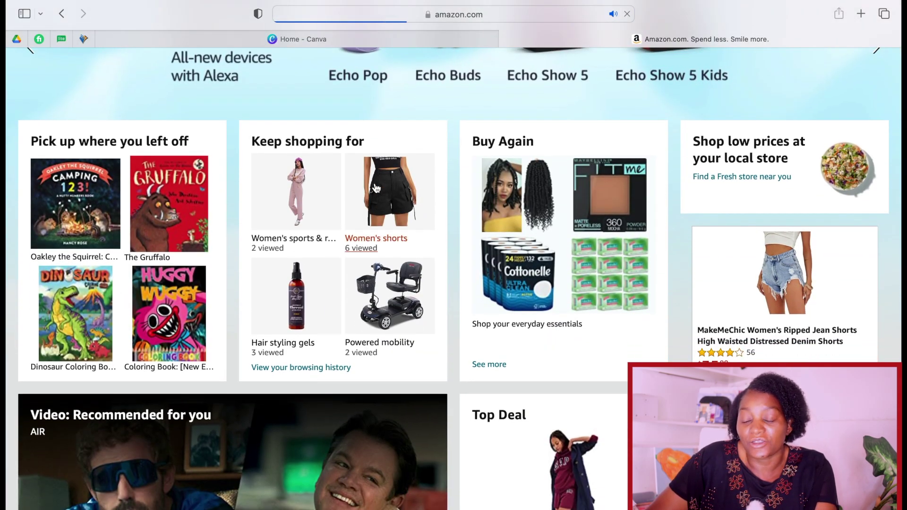
pyautogui.scroll(-10, 376, 189)
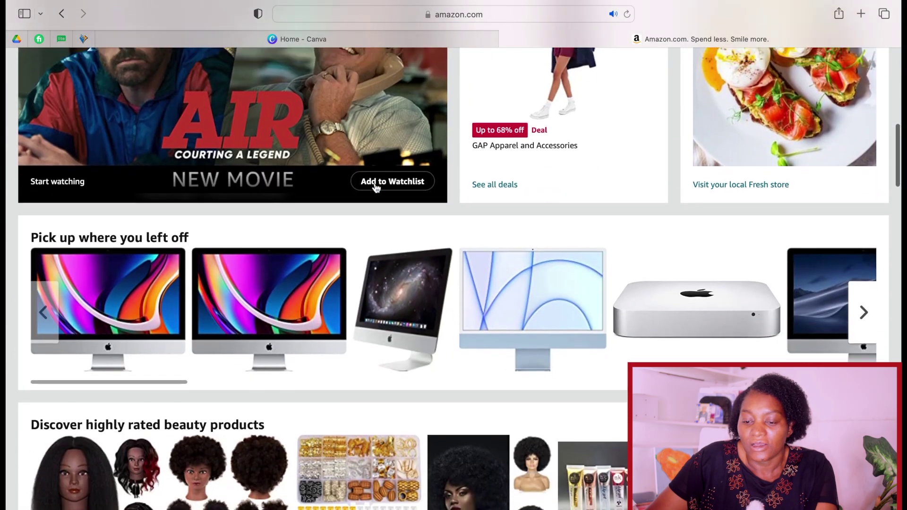
pyautogui.scroll(15, 377, 189)
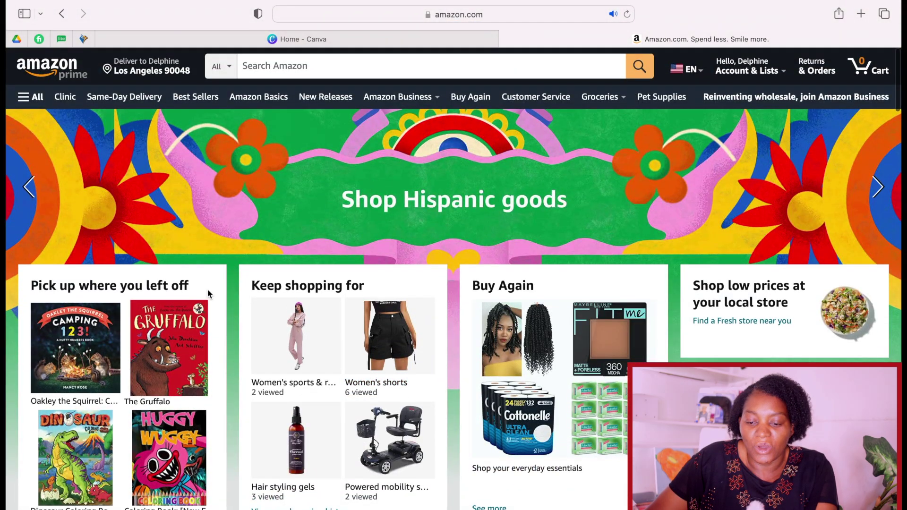
pyautogui.scroll(-3, 208, 294)
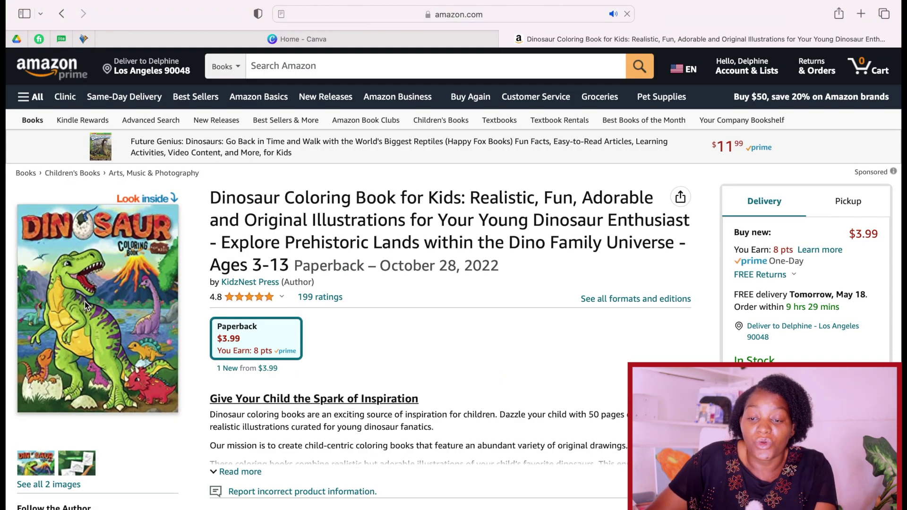
# - Scroll through the Dinosaur Coloring Book product details to the Children's Painting Books category
pyautogui.scroll(-3, 84, 302)
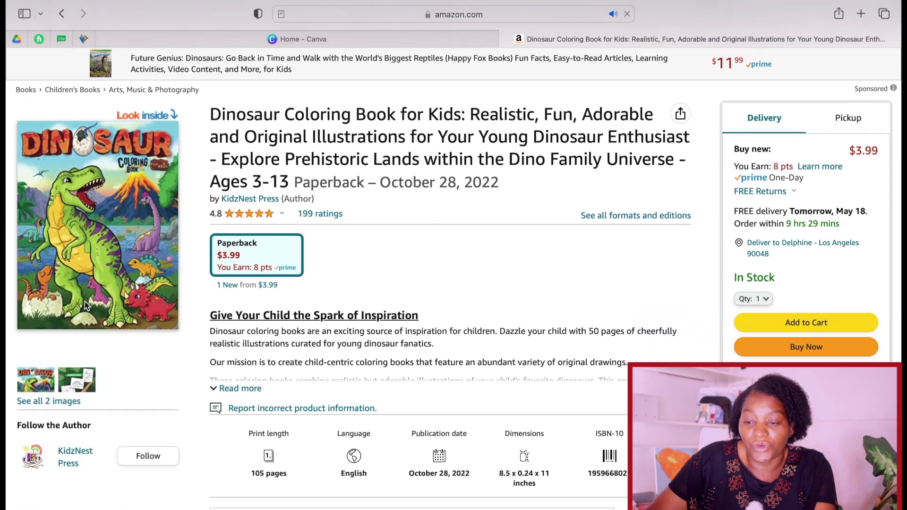
pyautogui.scroll(-1, 84, 302)
pyautogui.scroll(-1, 84, 301)
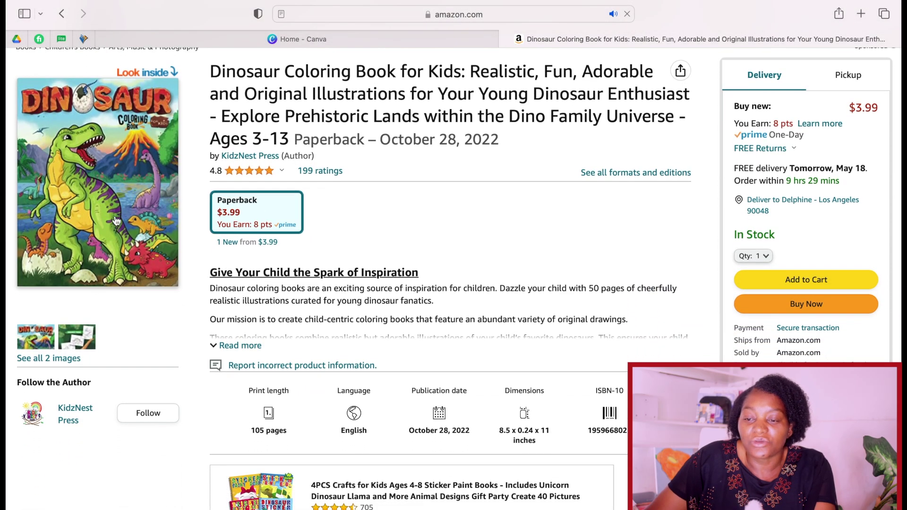
pyautogui.scroll(-10, 120, 214)
pyautogui.scroll(-15, 119, 213)
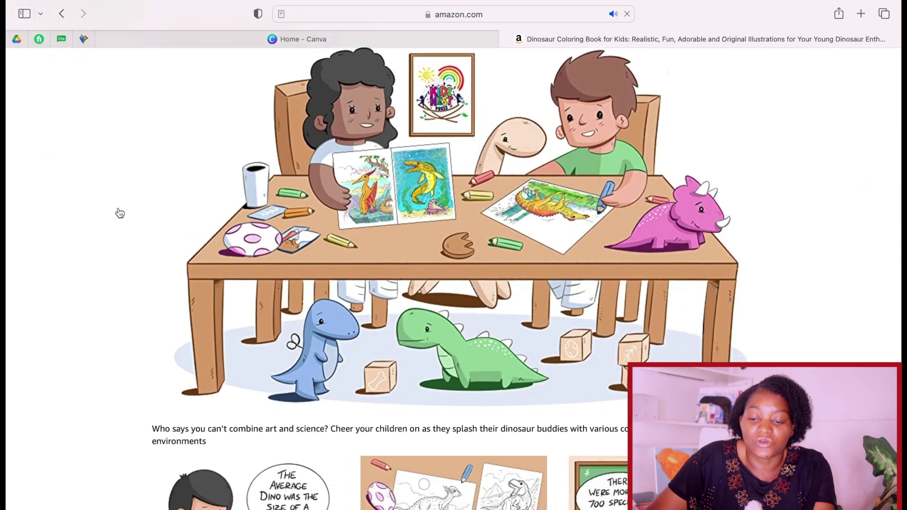
pyautogui.scroll(-20, 119, 211)
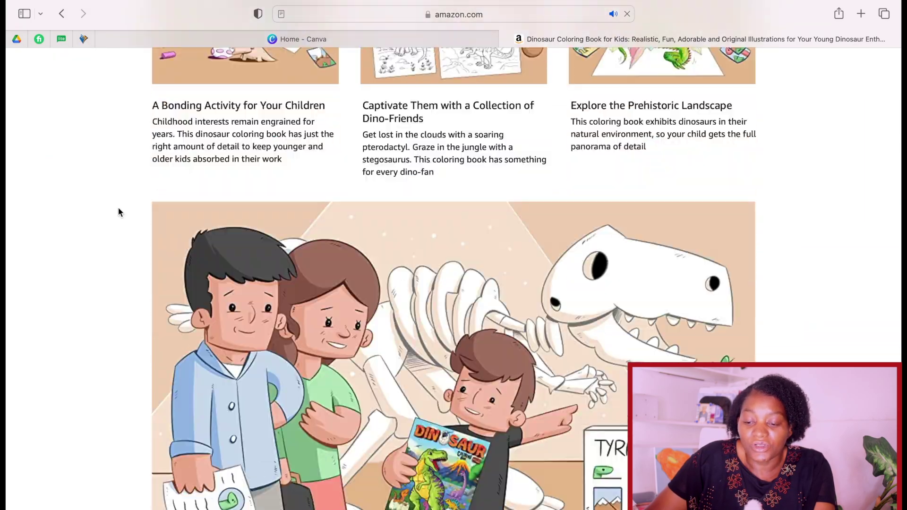
pyautogui.scroll(2, 120, 212)
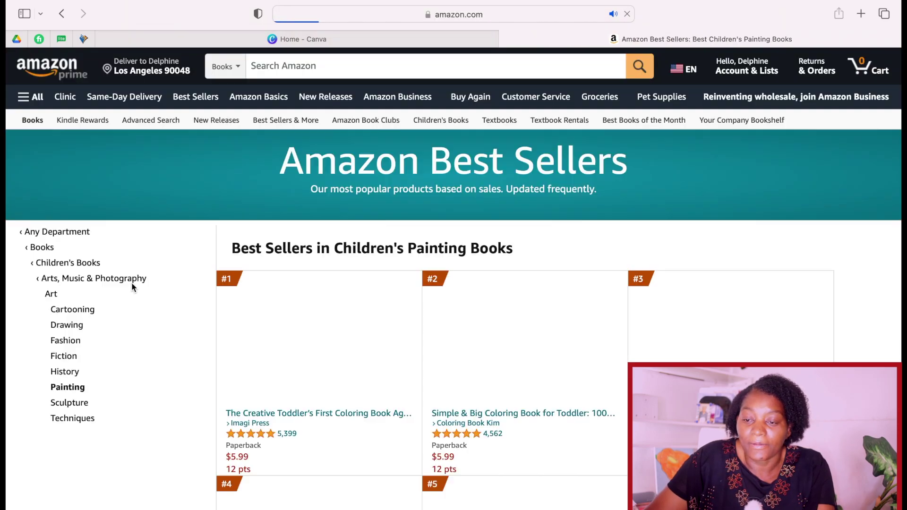
# - Scroll through the top Best Sellers in Children's Painting Books
pyautogui.scroll(-2, 368, 383)
pyautogui.scroll(-3, 368, 382)
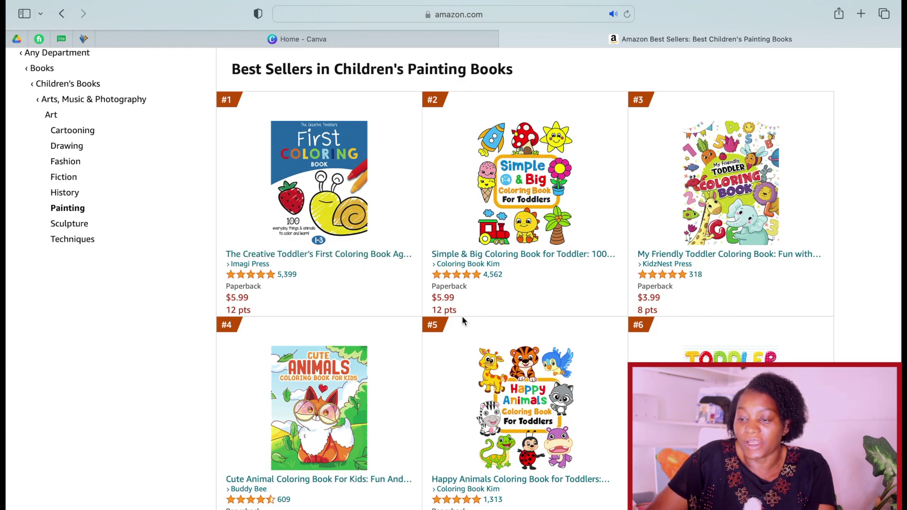
pyautogui.scroll(-10, 431, 253)
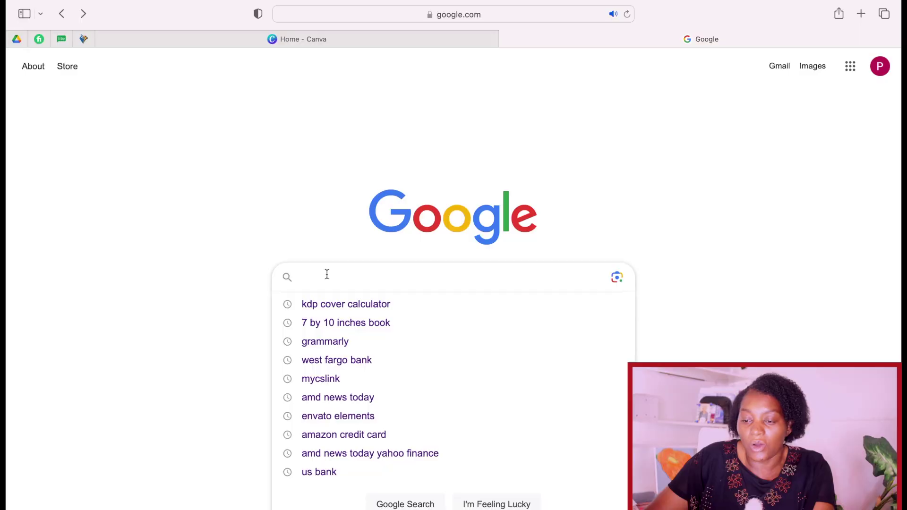
# - Search Google for 'kdp cover calculator' and open the KDP Cover Calculator page
pyautogui.write('kdp cover calculator')
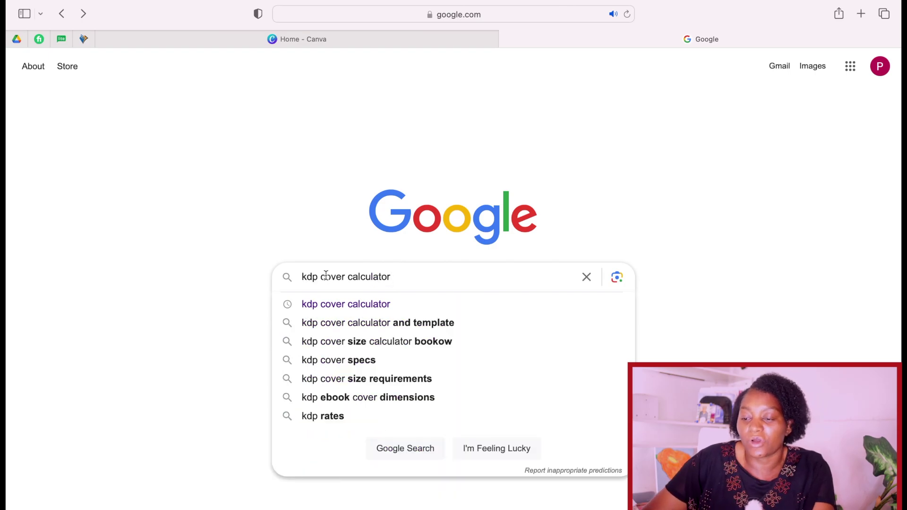
pyautogui.press('Return')
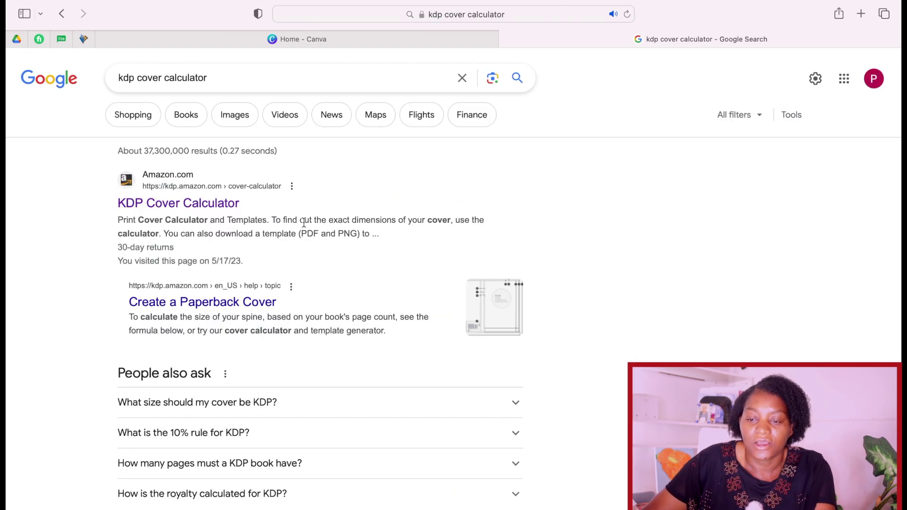
pyautogui.click(216, 204)
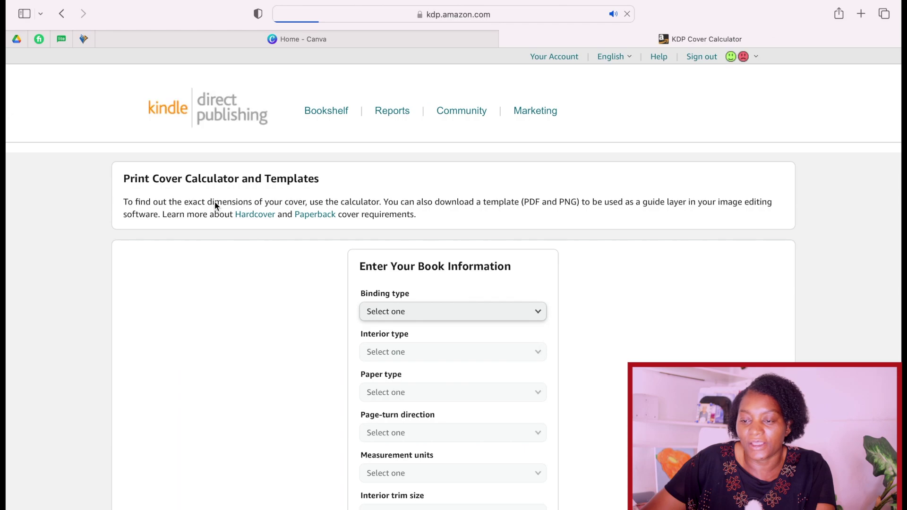
pyautogui.scroll(-2, 264, 246)
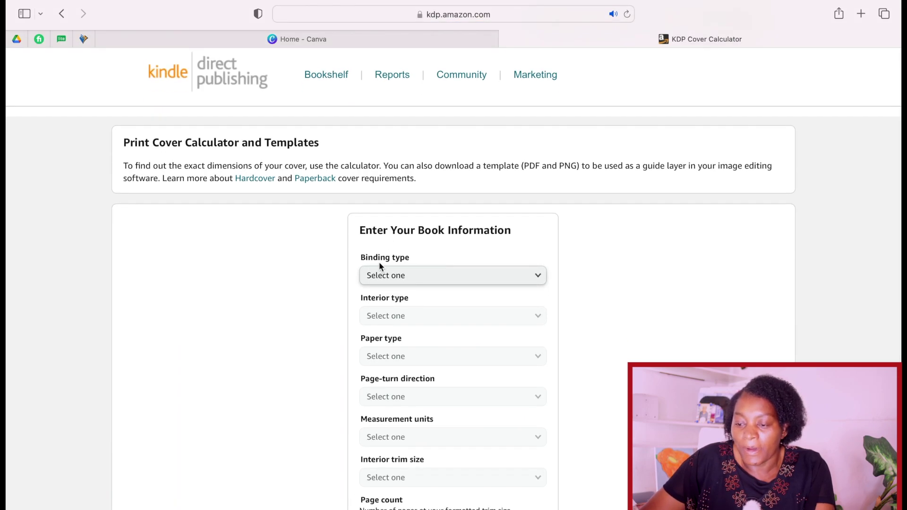
# - Set Paperback binding, Standard color interior, White paper and Left to Right page turn
pyautogui.click(535, 279)
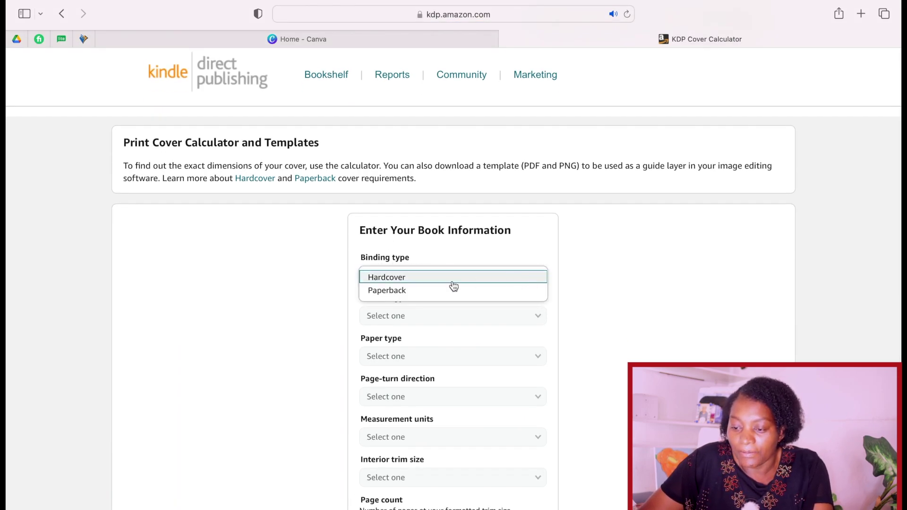
pyautogui.click(430, 291)
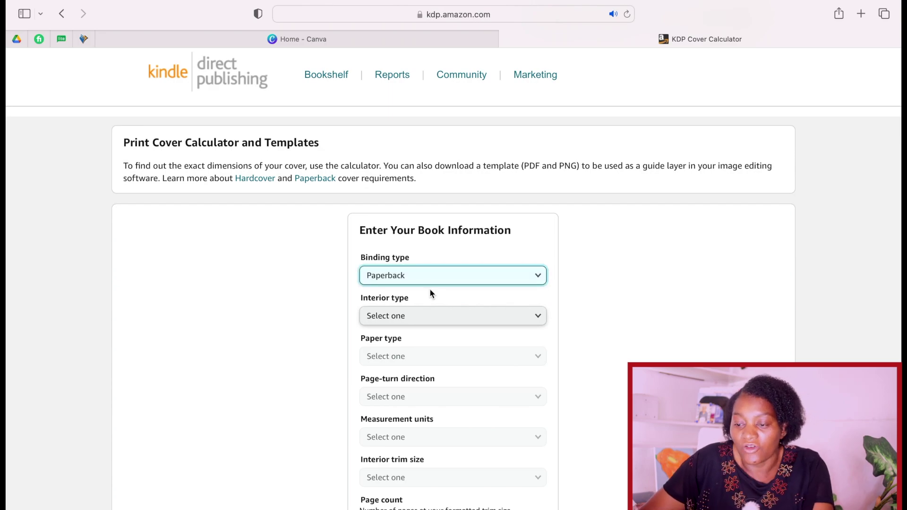
pyautogui.click(538, 317)
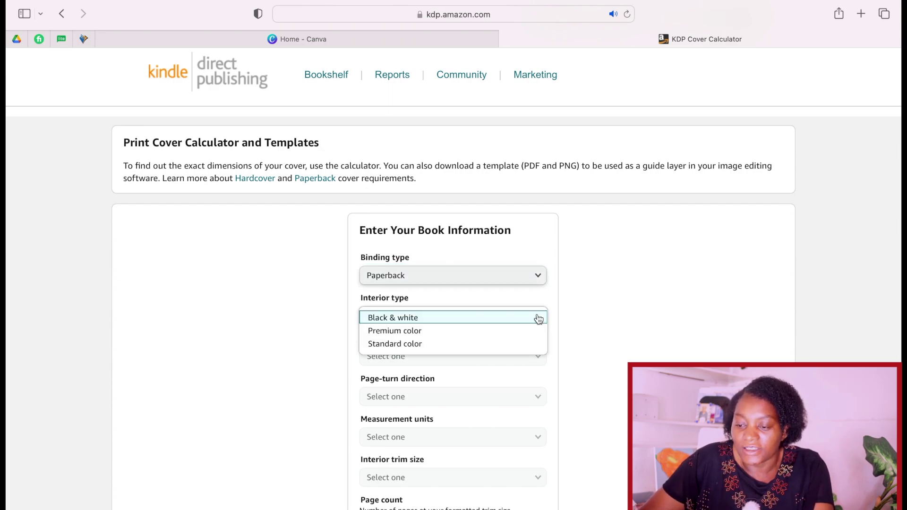
pyautogui.click(427, 344)
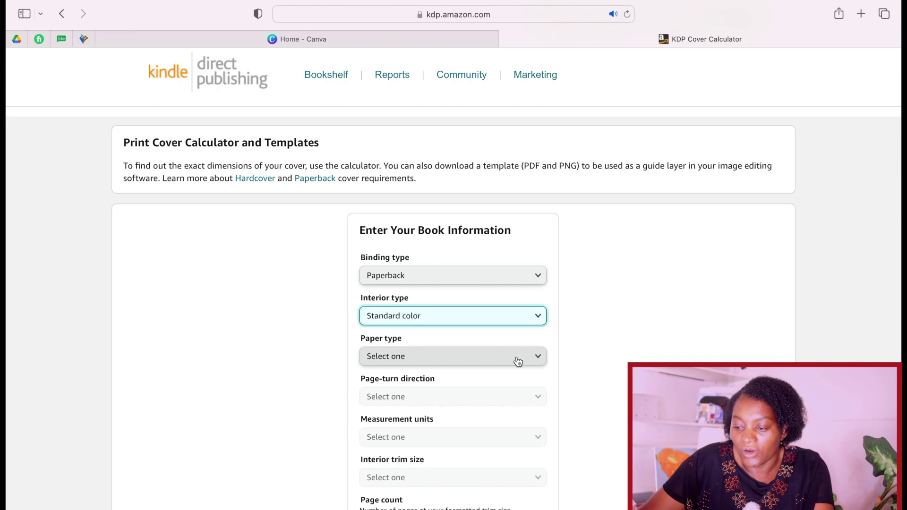
pyautogui.click(538, 357)
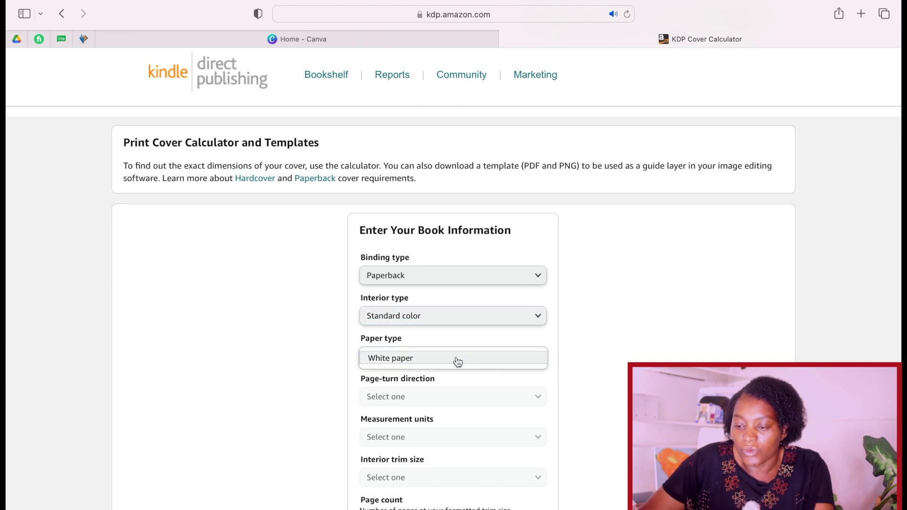
pyautogui.click(458, 362)
pyautogui.scroll(-2, 457, 361)
pyautogui.click(541, 337)
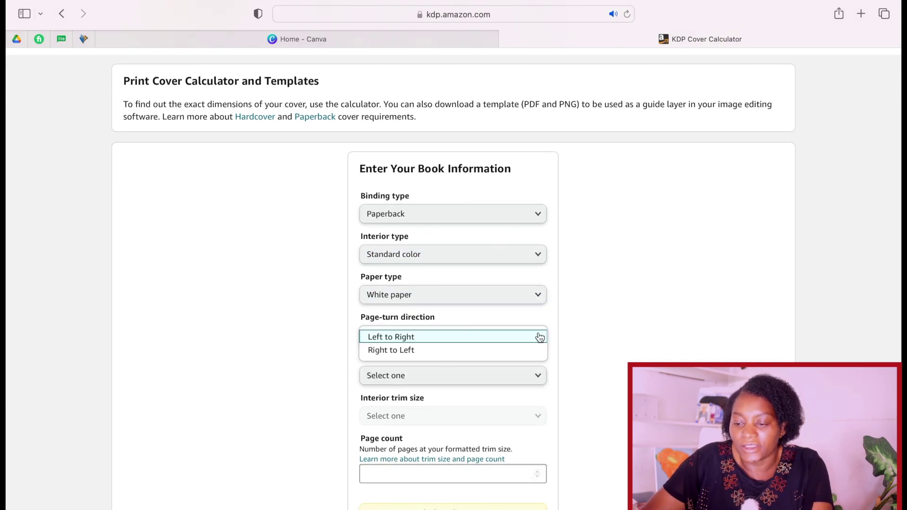
pyautogui.click(443, 341)
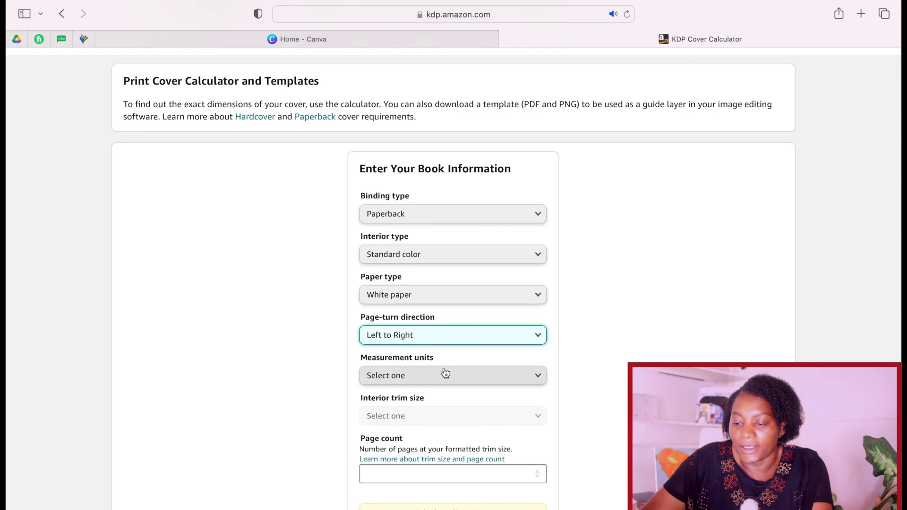
# - Choose Inches, an 8.5 x 11 in trim size and a 100-page count
pyautogui.scroll(-2, 444, 375)
pyautogui.click(454, 305)
pyautogui.click(413, 303)
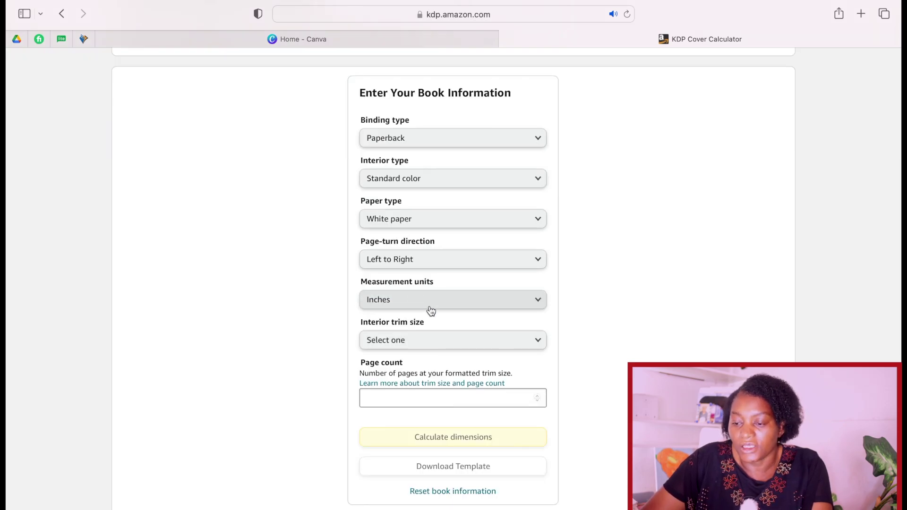
pyautogui.scroll(-2, 433, 311)
pyautogui.click(530, 279)
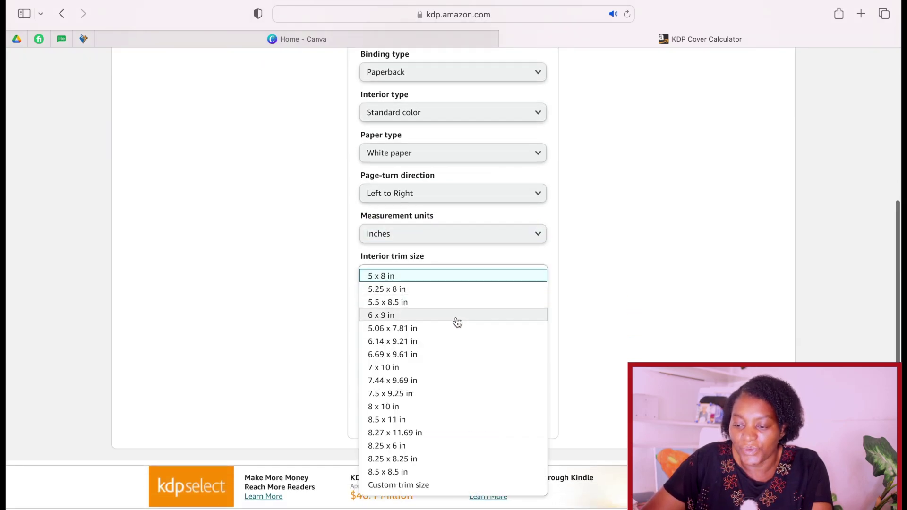
pyautogui.click(407, 421)
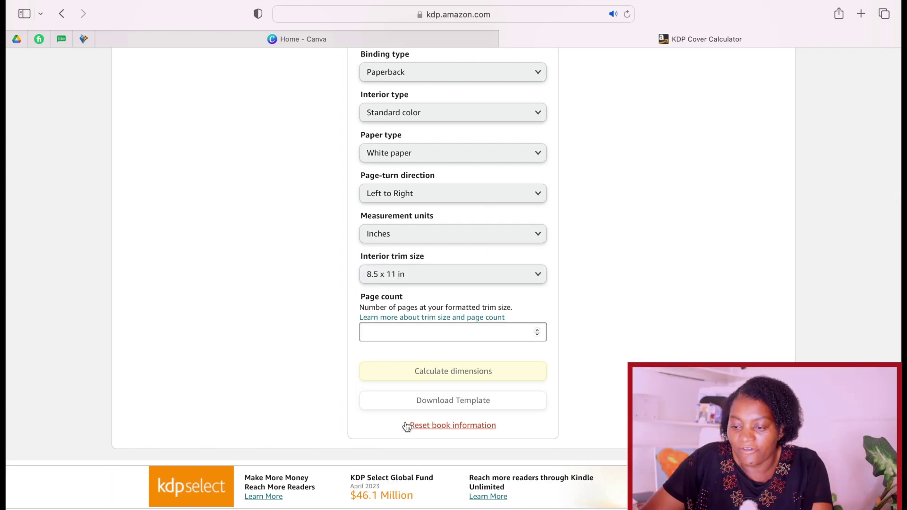
pyautogui.scroll(-2, 424, 300)
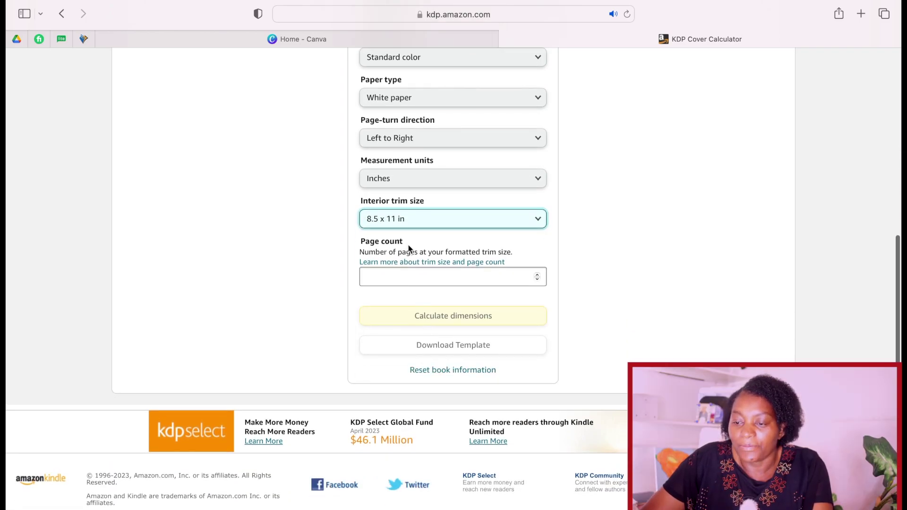
pyautogui.click(518, 274)
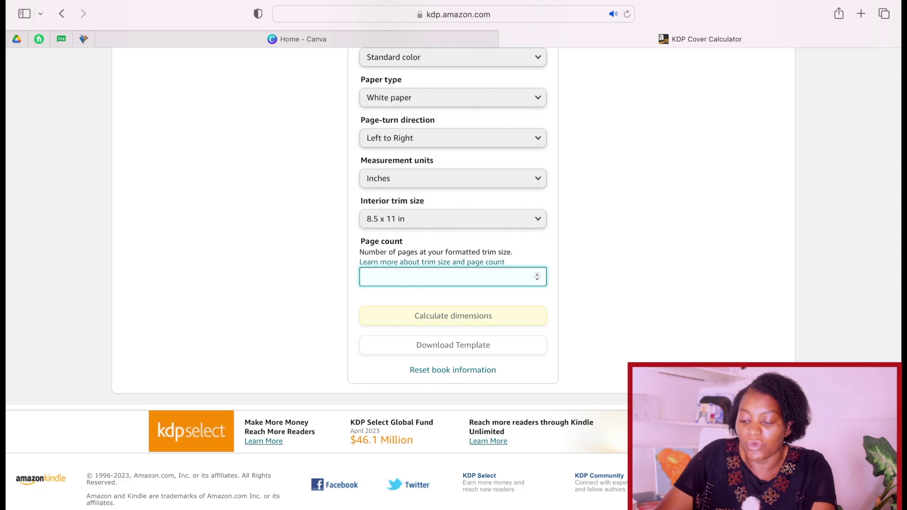
pyautogui.click(446, 191)
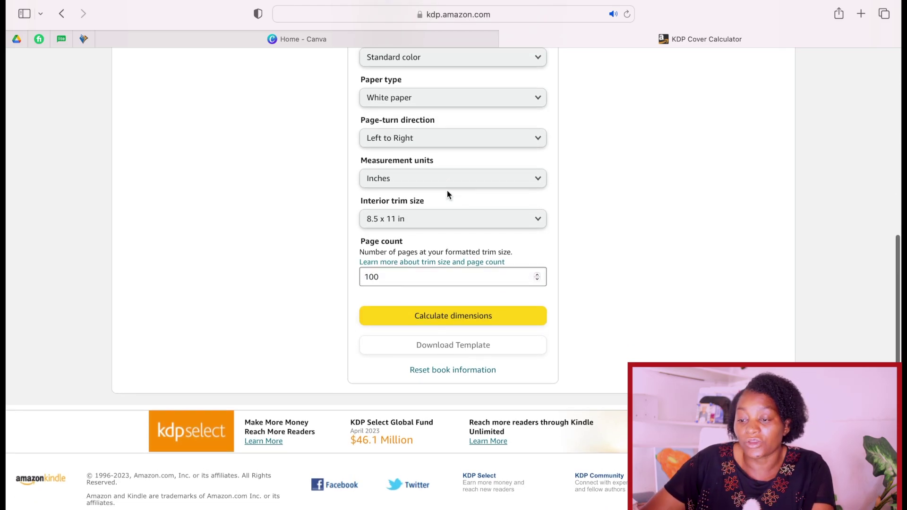
# - Calculate the cover dimensions and download the cover template
pyautogui.click(451, 321)
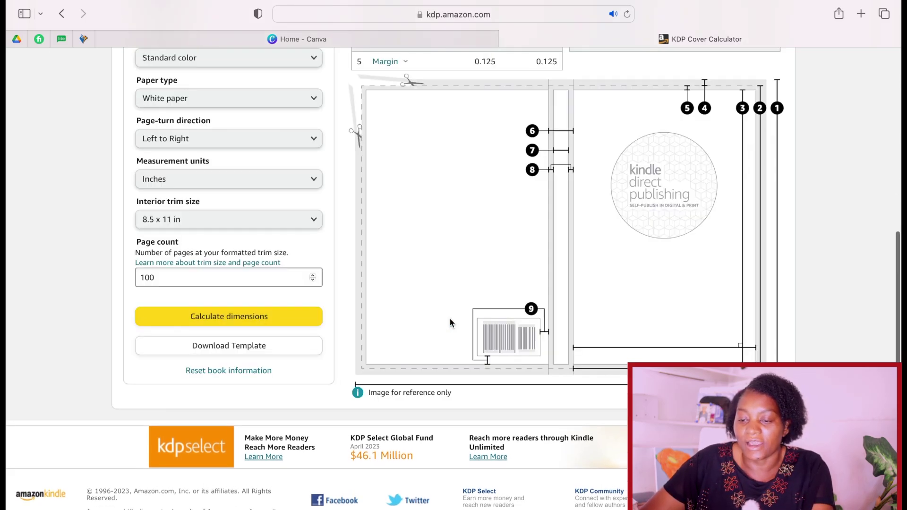
pyautogui.scroll(-1, 566, 218)
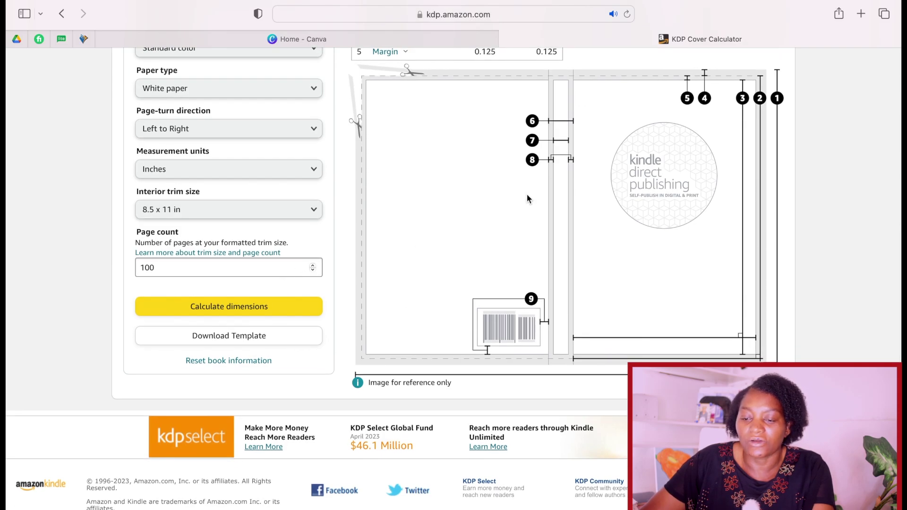
pyautogui.scroll(-1, 259, 342)
pyautogui.click(249, 335)
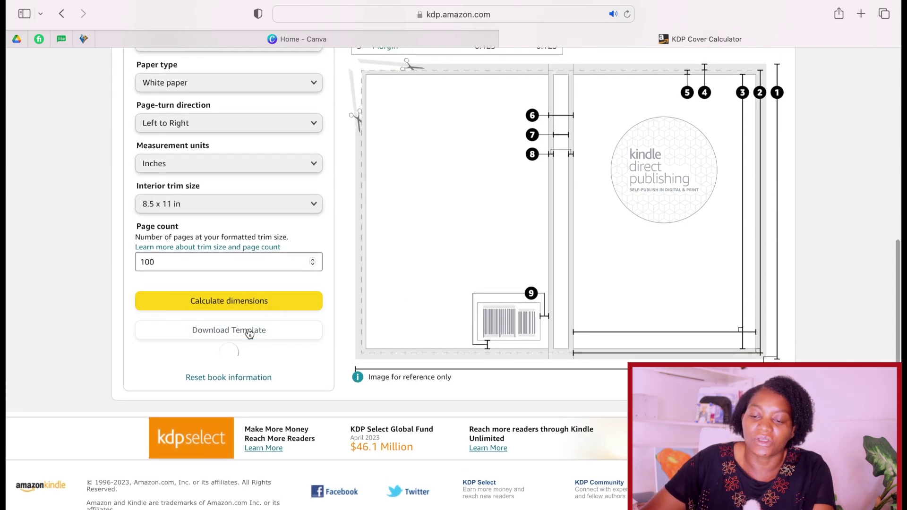
# - Open the downloaded PAPERBACK_8 folder and view its template PNG
pyautogui.click(816, 15)
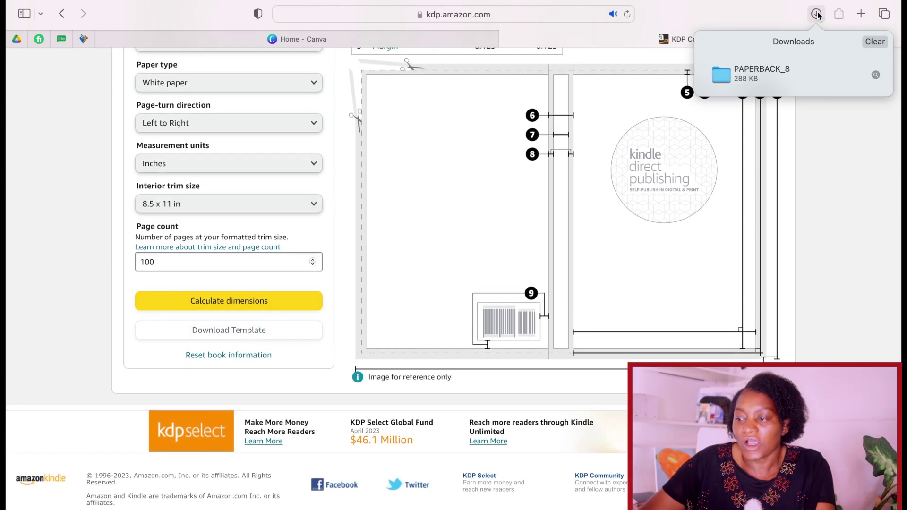
pyautogui.doubleClick(764, 73)
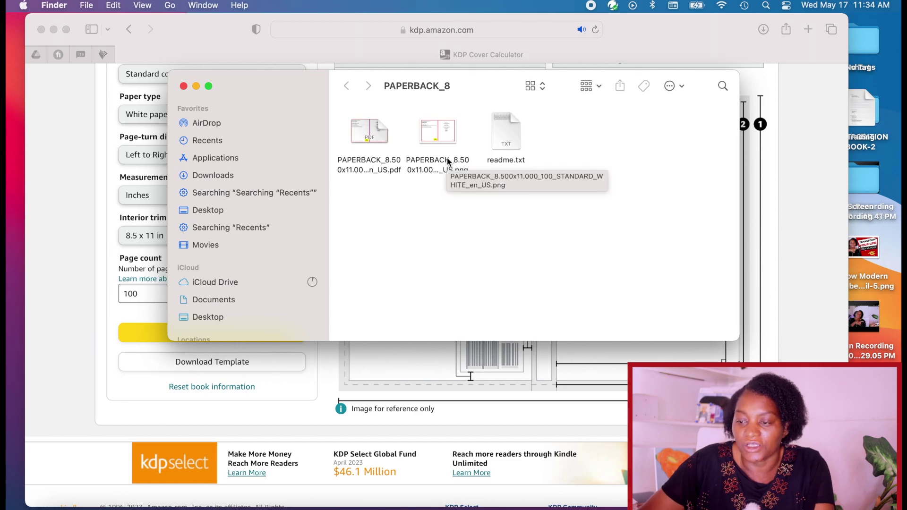
pyautogui.doubleClick(441, 130)
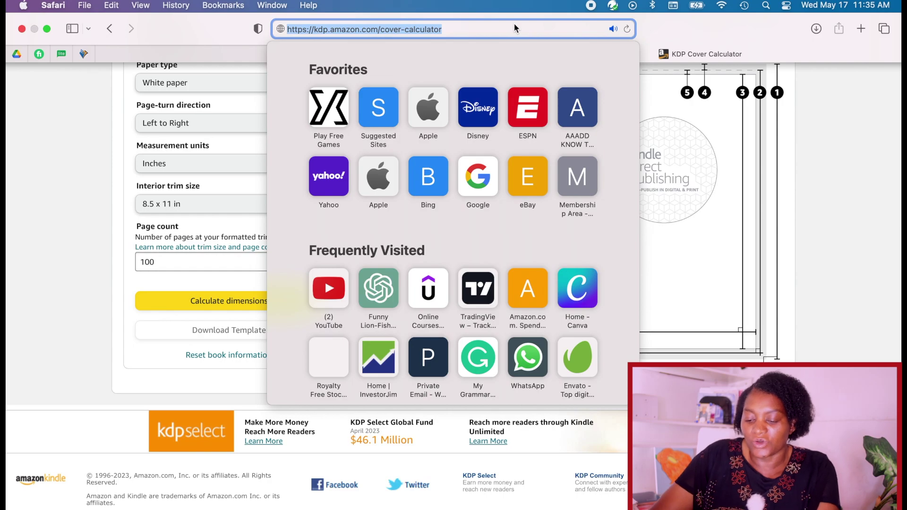
pyautogui.press('BackSpace')
pyautogui.write('canva.com')
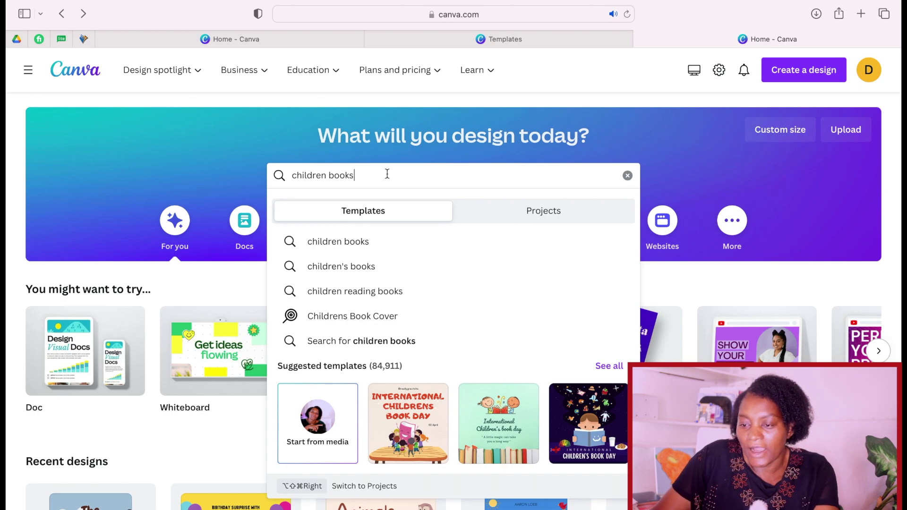
# - Search Canva for 'children books' templates
pyautogui.press('Return')
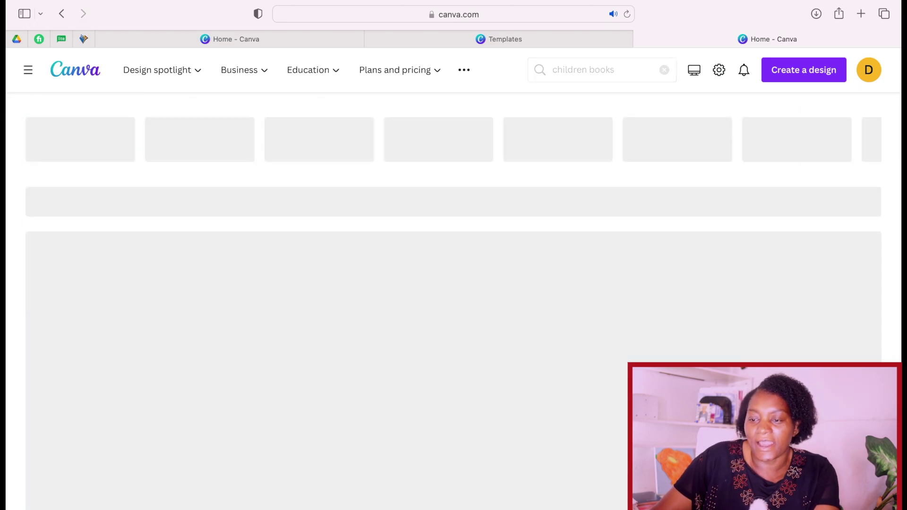
# - Find the Let's Visit the Zoo cover in the results and start customizing it
pyautogui.scroll(-7, 399, 372)
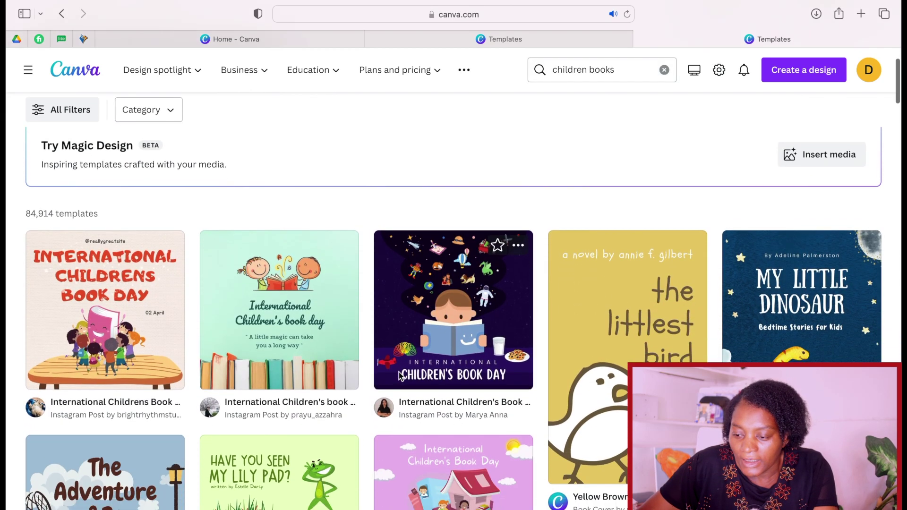
pyautogui.scroll(-8, 399, 373)
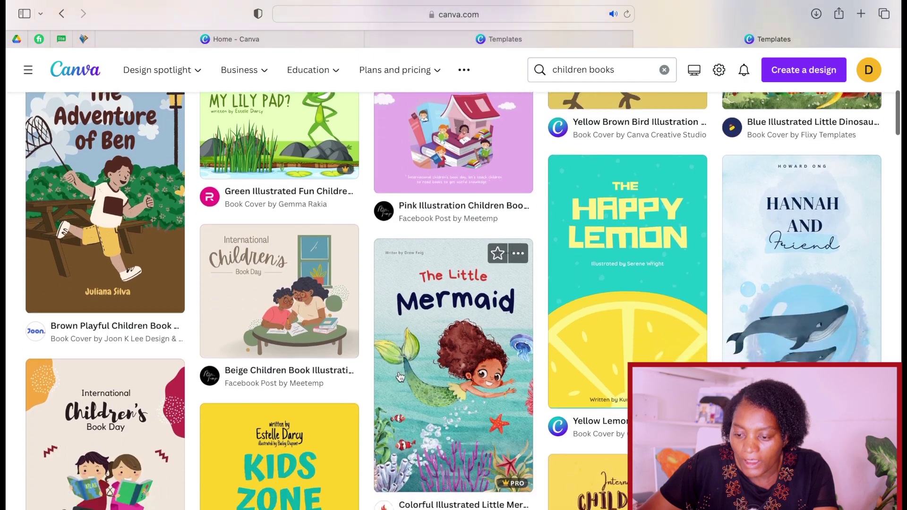
pyautogui.scroll(-8, 400, 377)
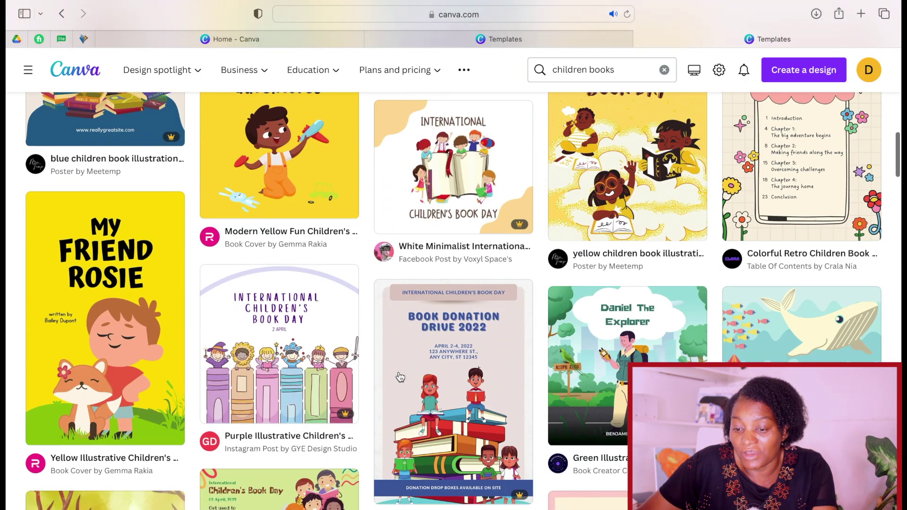
pyautogui.scroll(-4, 400, 376)
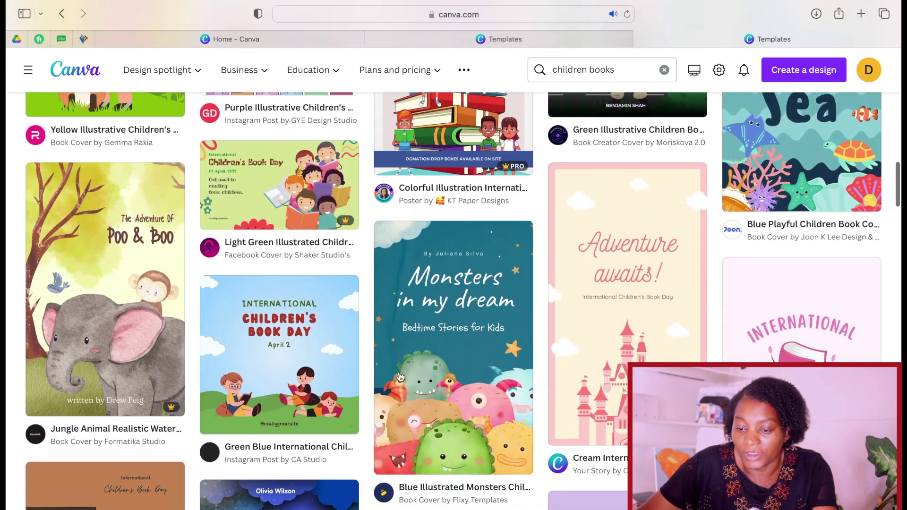
pyautogui.scroll(-4, 400, 377)
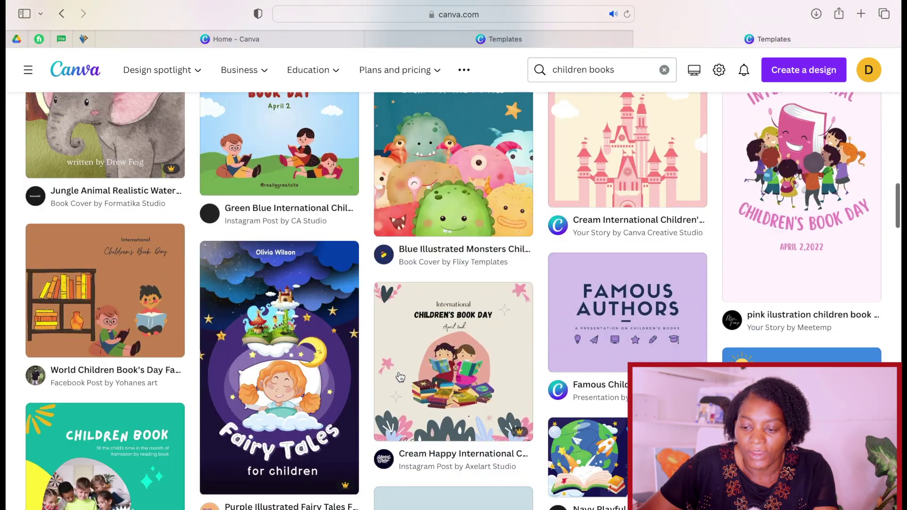
pyautogui.scroll(-2, 400, 376)
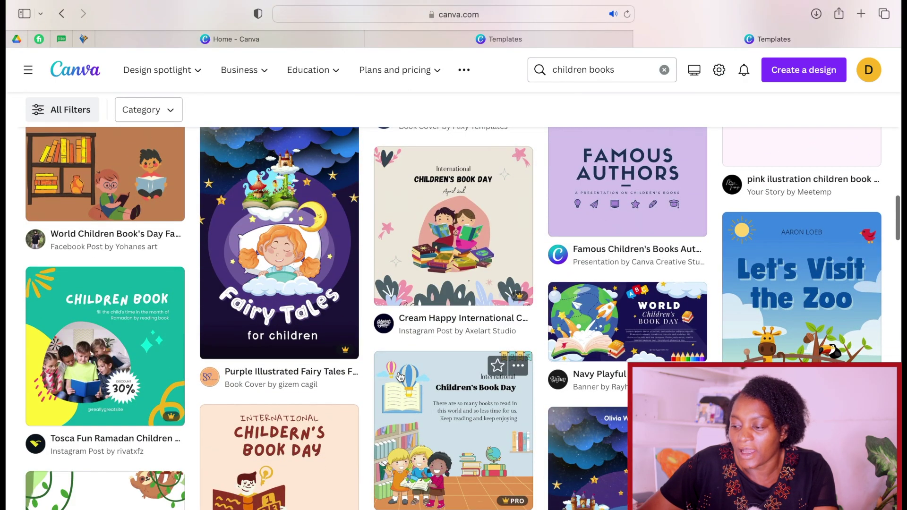
pyautogui.click(795, 317)
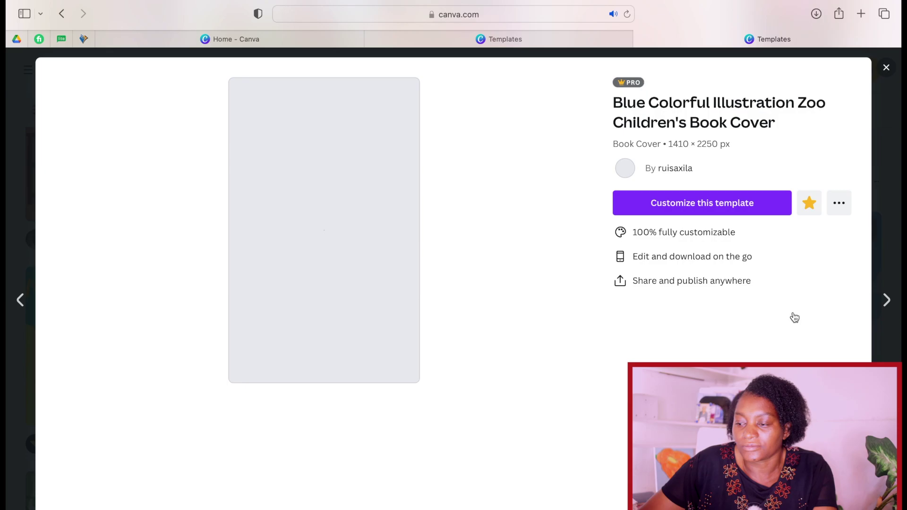
pyautogui.click(690, 203)
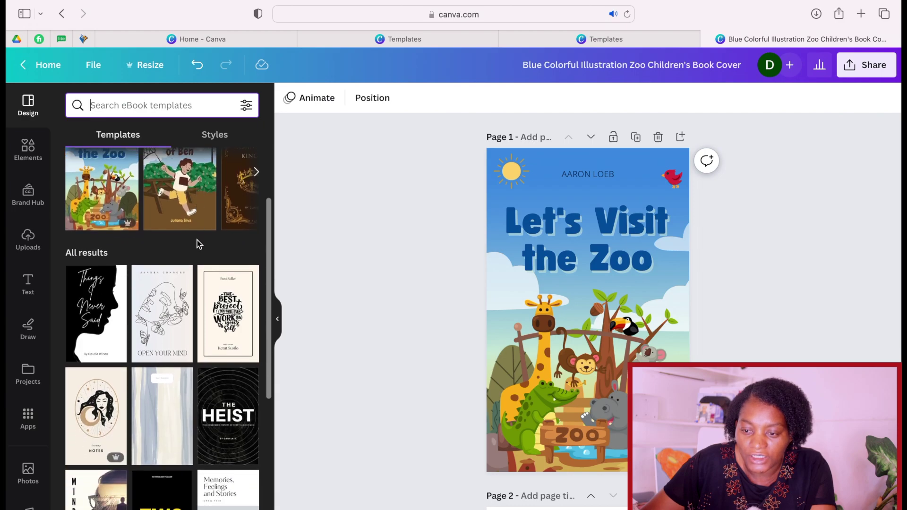
# - Search the Design panel's templates for 'children books' and browse the results
pyautogui.click(247, 205)
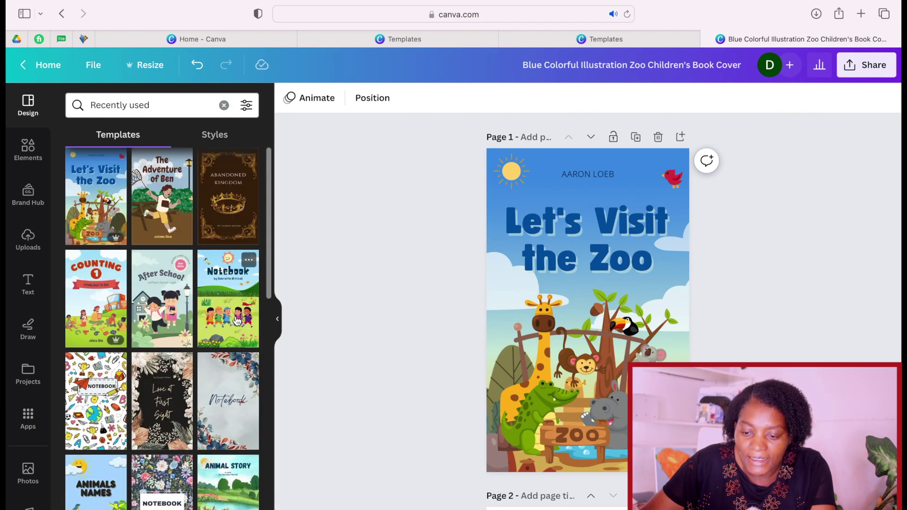
pyautogui.scroll(-10, 237, 321)
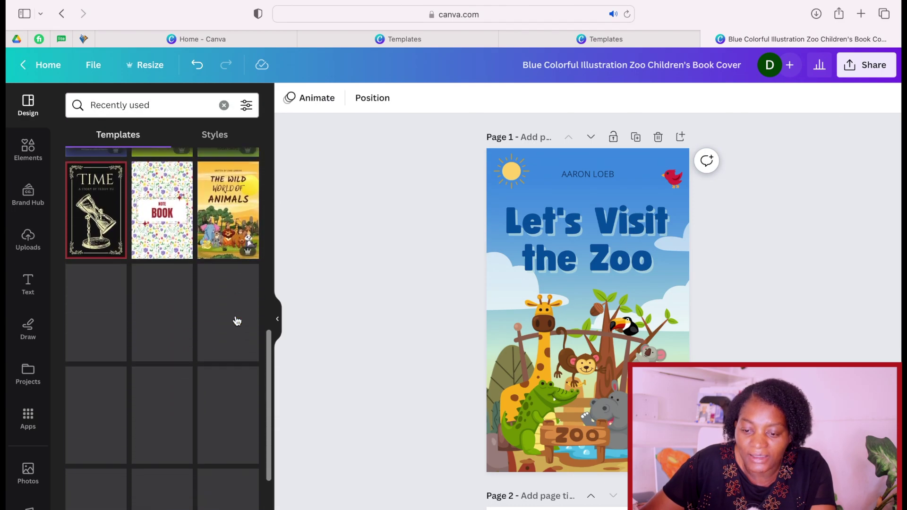
pyautogui.click(163, 110)
pyautogui.press('BackSpace')
pyautogui.write('children books')
pyautogui.press('Return')
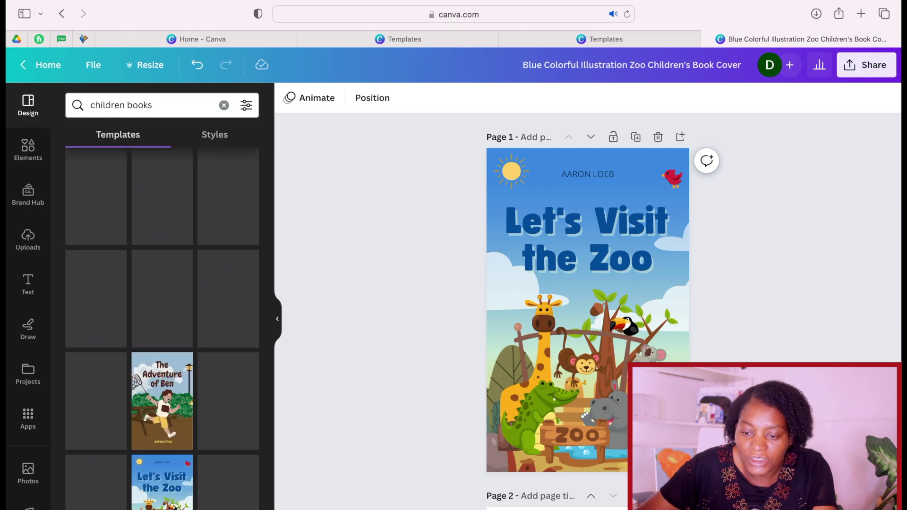
pyautogui.scroll(-7, 160, 341)
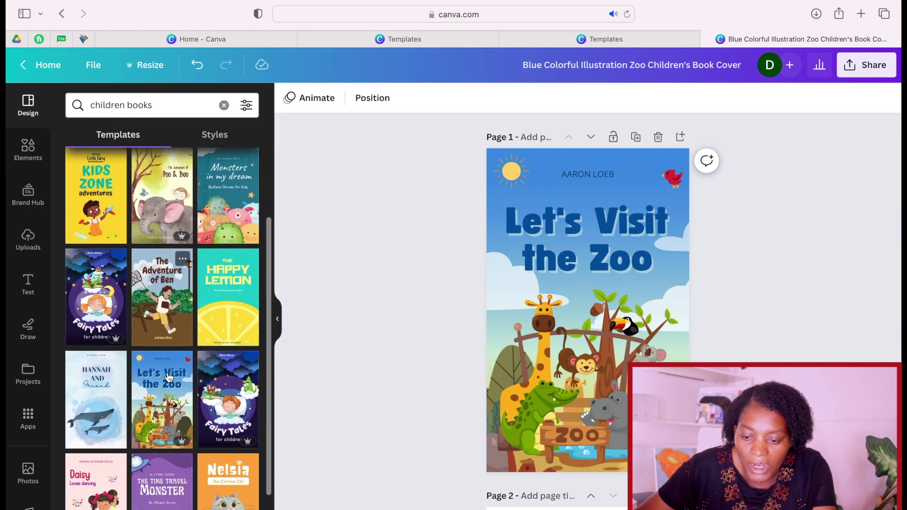
pyautogui.scroll(-5, 168, 378)
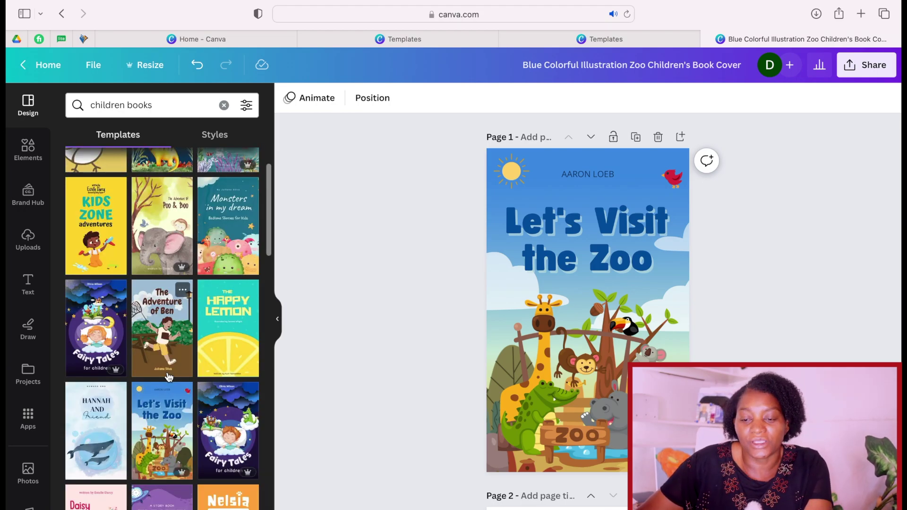
pyautogui.scroll(-3, 169, 377)
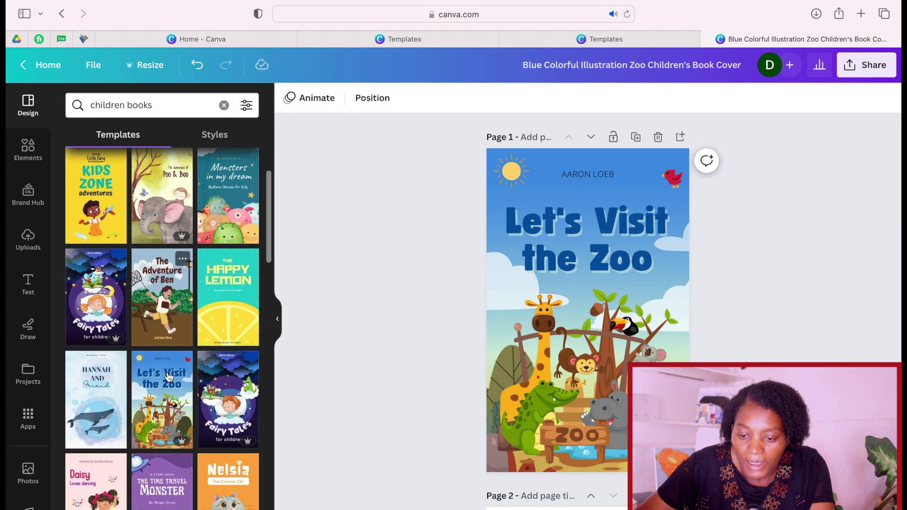
pyautogui.scroll(-5, 169, 377)
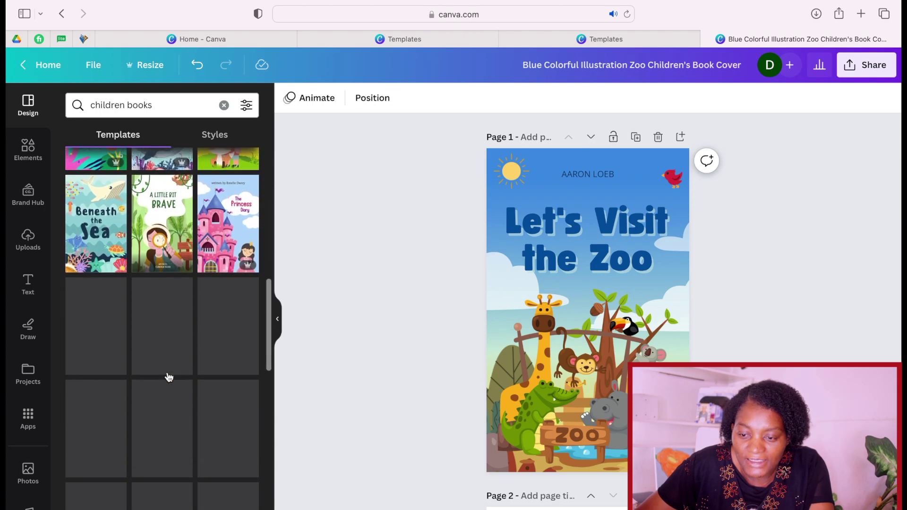
pyautogui.scroll(-1, 169, 376)
pyautogui.scroll(-2, 168, 376)
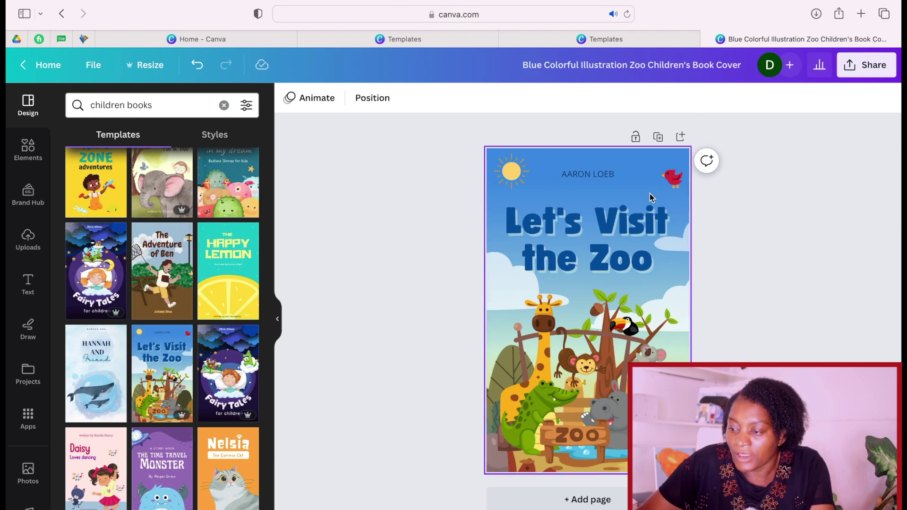
# - Add a second page filled with The Adventure of Ben template, undoing the last change
pyautogui.click(684, 136)
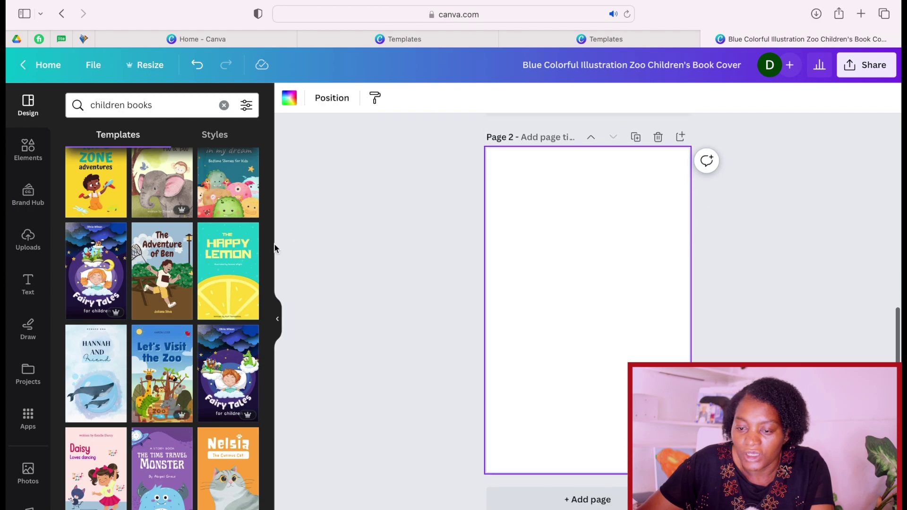
pyautogui.click(157, 262)
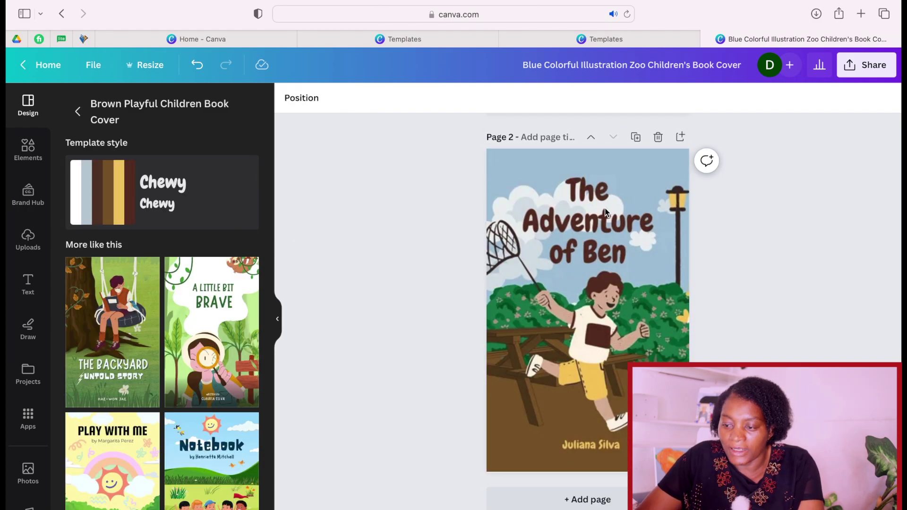
pyautogui.click(607, 212)
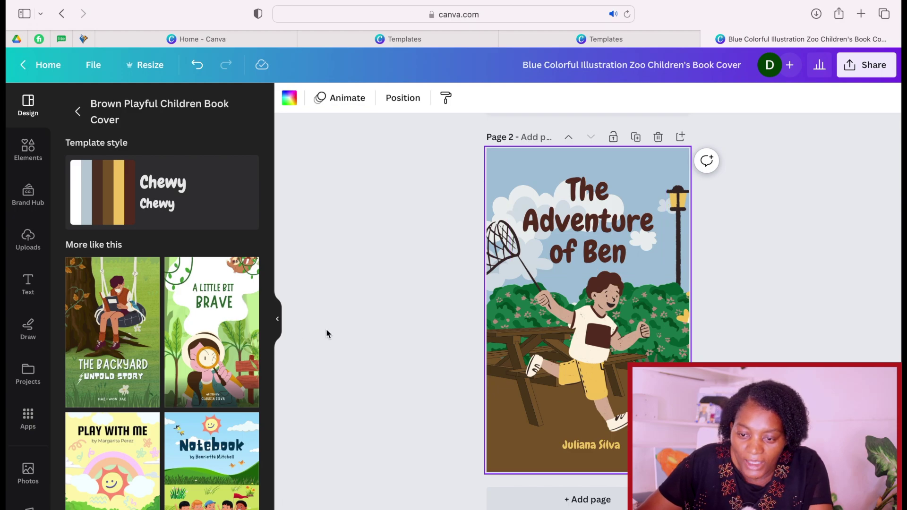
pyautogui.scroll(-3, 249, 265)
pyautogui.press('super+z')
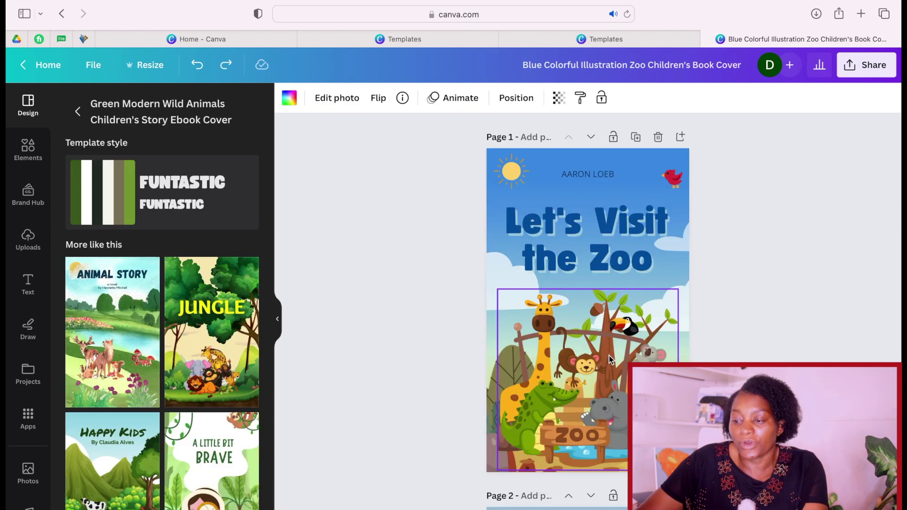
# - Paste The Adventure of Ben title onto the zoo cover, shrunk and widened to one line
pyautogui.scroll(-5, 604, 377)
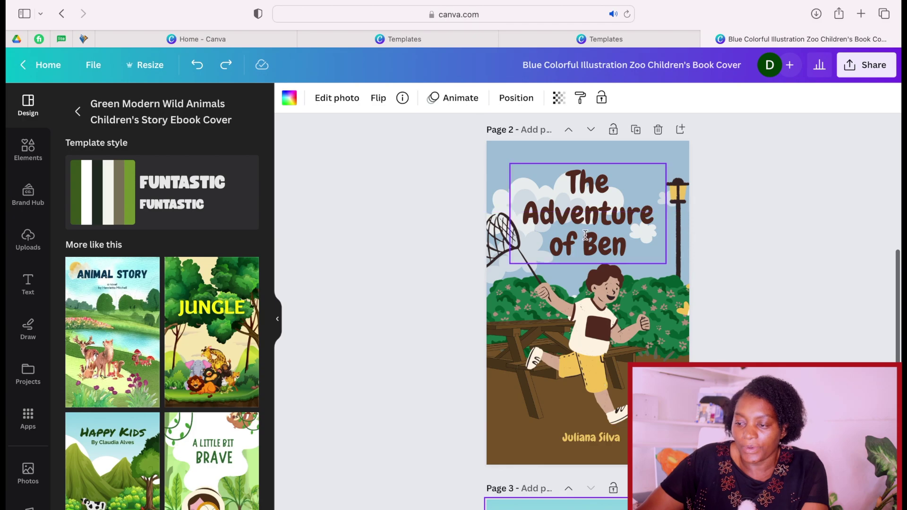
pyautogui.click(600, 211)
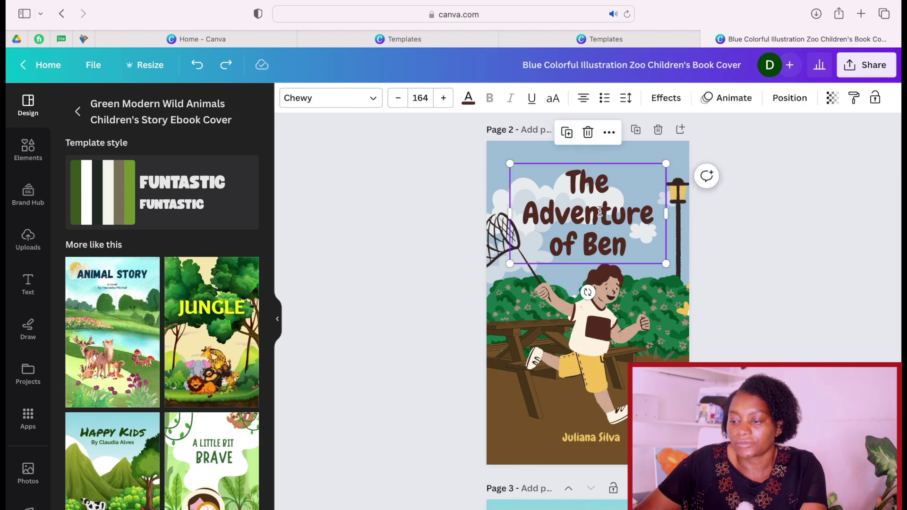
pyautogui.press('super+z')
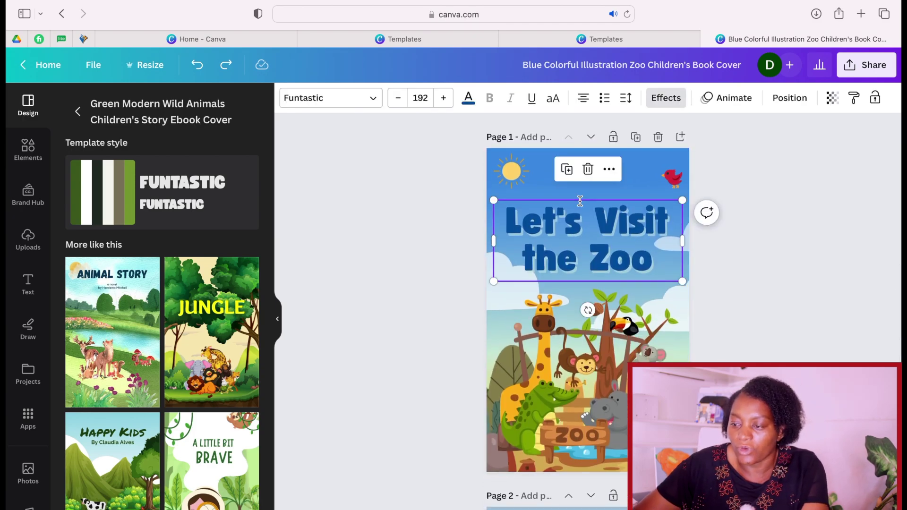
pyautogui.press('super+v')
pyautogui.moveTo(666, 271); pyautogui.dragTo(673, 196)
pyautogui.moveTo(610, 190); pyautogui.dragTo(595, 172)
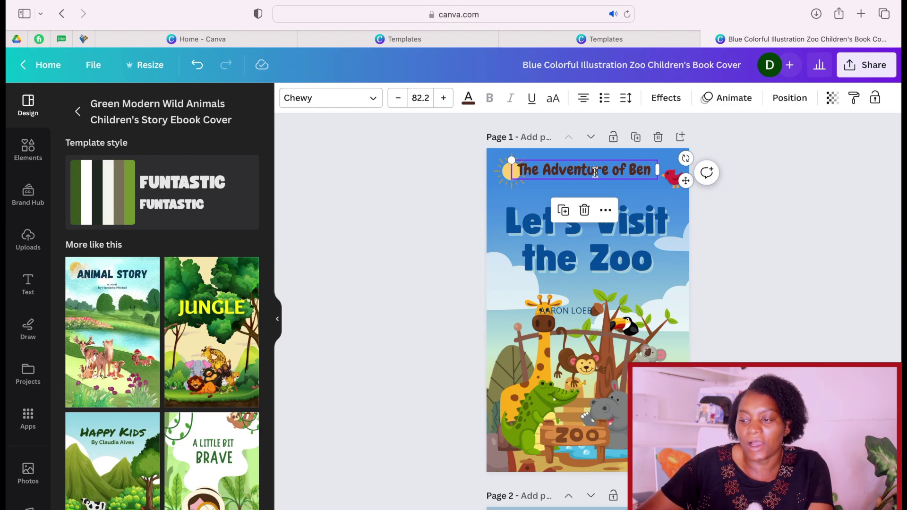
# - Replace the pasted text with 'Animal Fun Tales' and center it above the main title
pyautogui.doubleClick(630, 168)
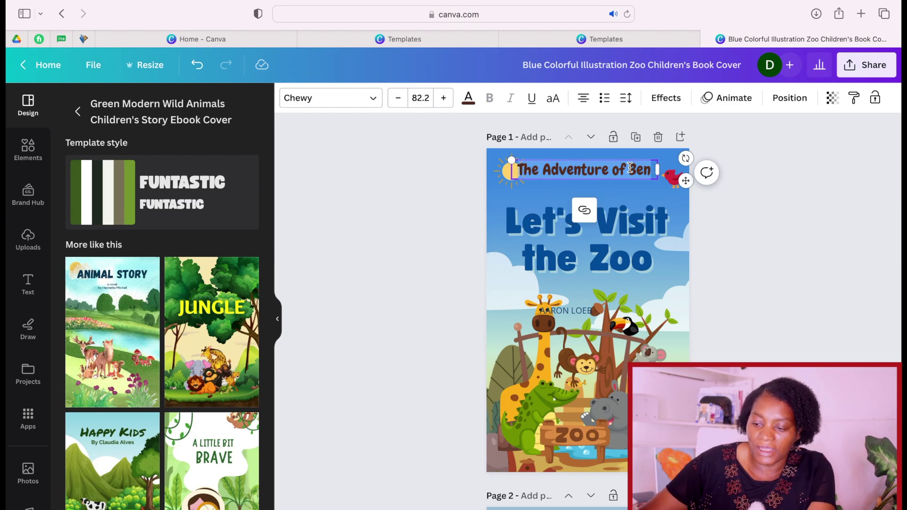
pyautogui.click(630, 168)
pyautogui.press('super+a')
pyautogui.press('BackSpace')
pyautogui.write('Animal Fun Tales')
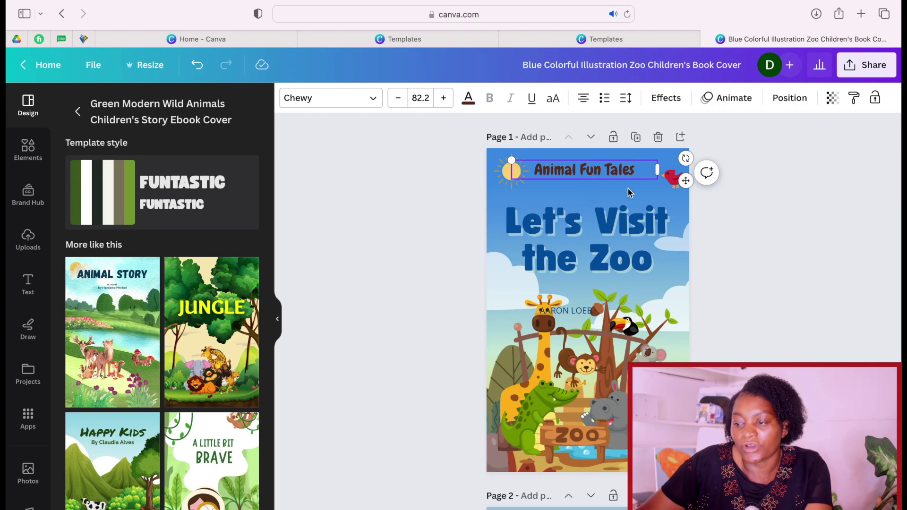
pyautogui.click(673, 277)
pyautogui.moveTo(643, 173); pyautogui.dragTo(646, 168)
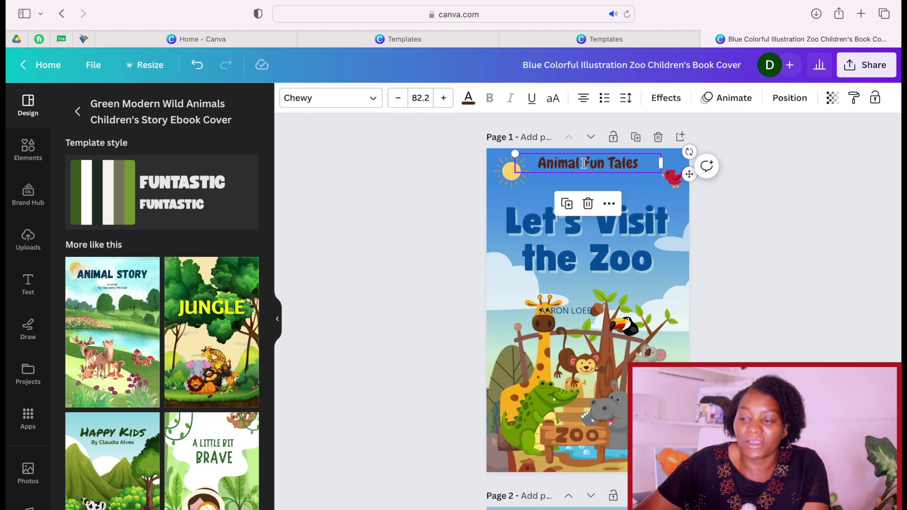
# - Place the light blue ribbon from the 'banner' element search behind the Animal Fun Tales heading
pyautogui.click(31, 149)
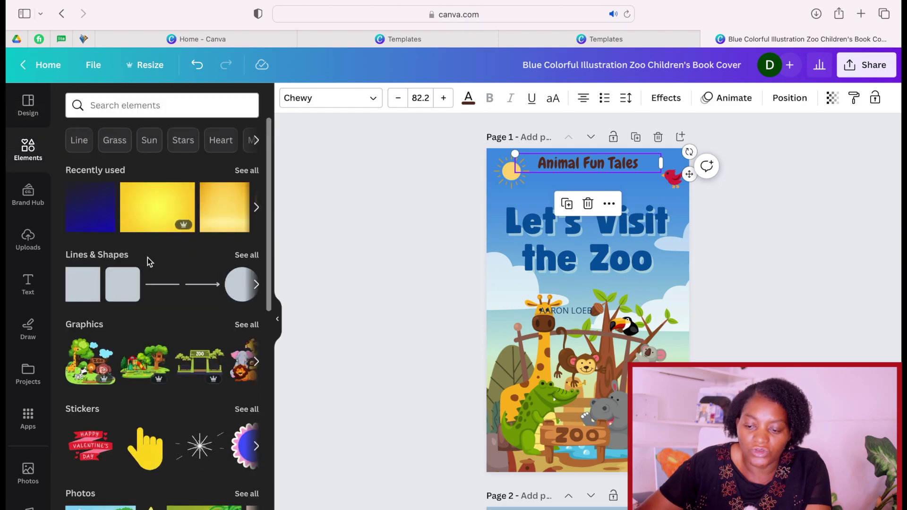
pyautogui.scroll(-2, 147, 257)
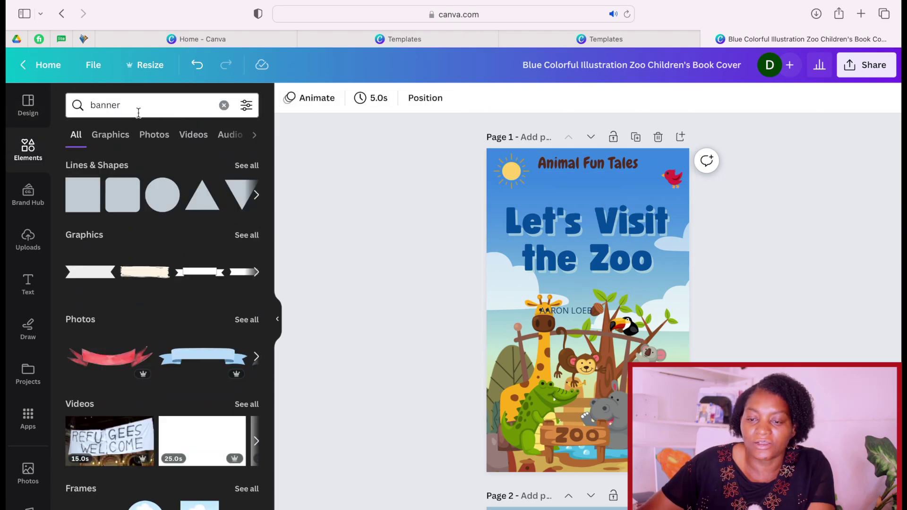
pyautogui.click(139, 111)
pyautogui.press('Return')
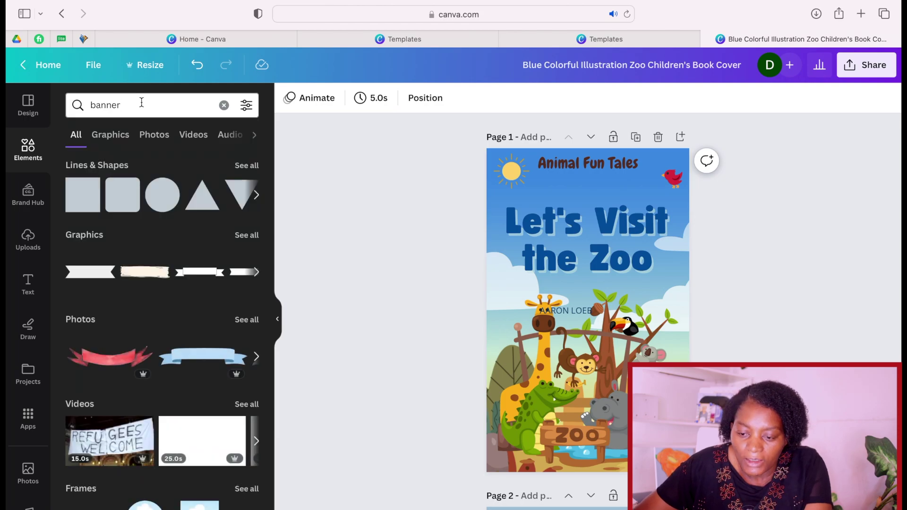
pyautogui.click(246, 322)
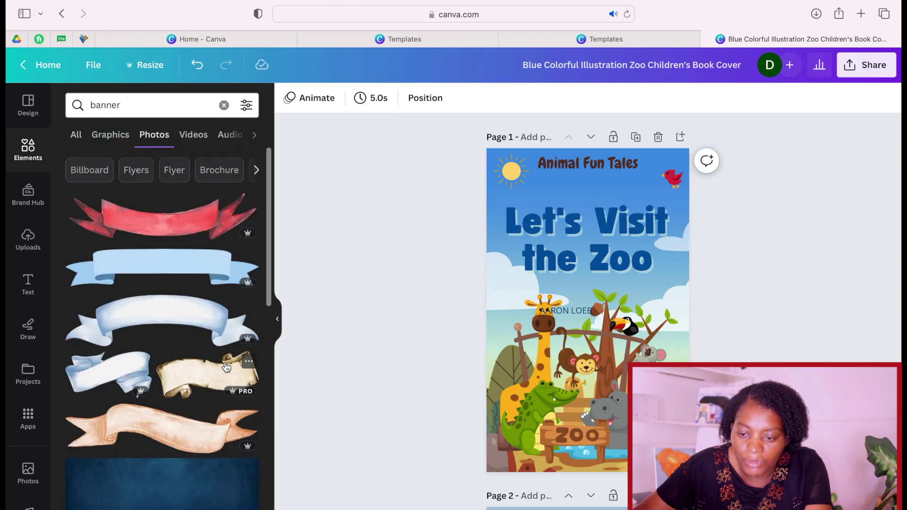
pyautogui.click(182, 258)
pyautogui.moveTo(601, 303); pyautogui.dragTo(602, 172)
# - Shrink the Animal Fun Tales heading to fit inside the banner
pyautogui.moveTo(515, 163); pyautogui.dragTo(524, 163)
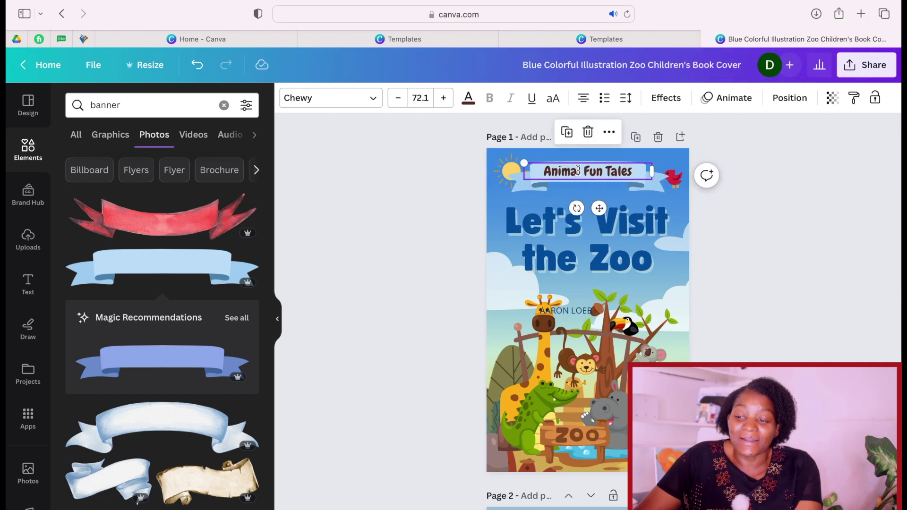
pyautogui.click(518, 173)
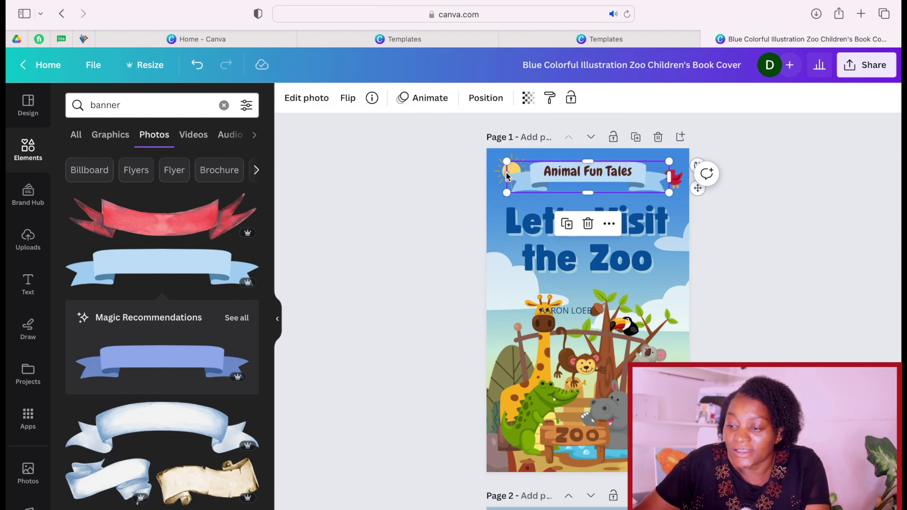
pyautogui.press('Escape')
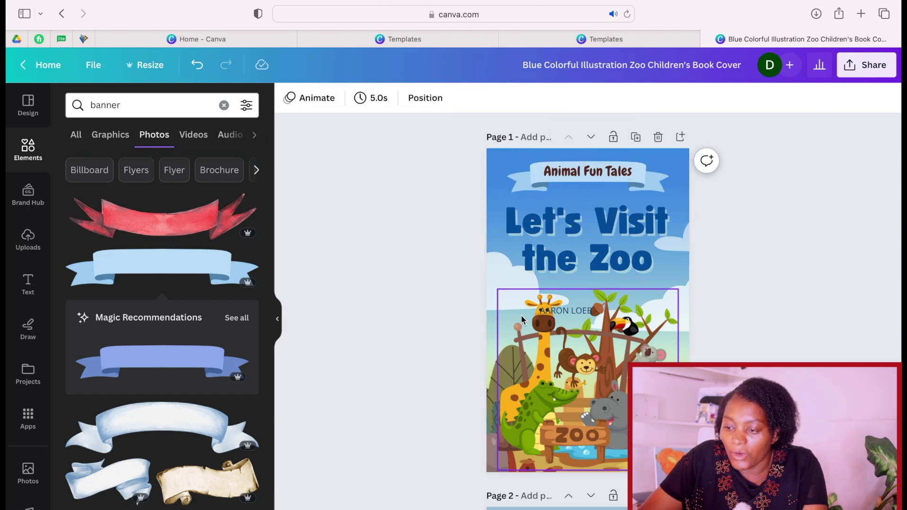
# - Select the cover's sky background and try two preset yellow shades on it
pyautogui.click(497, 192)
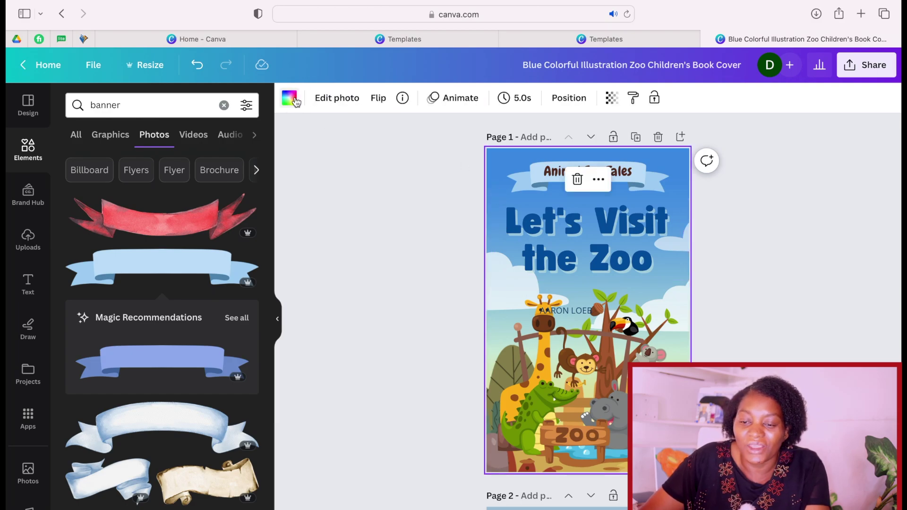
pyautogui.click(295, 101)
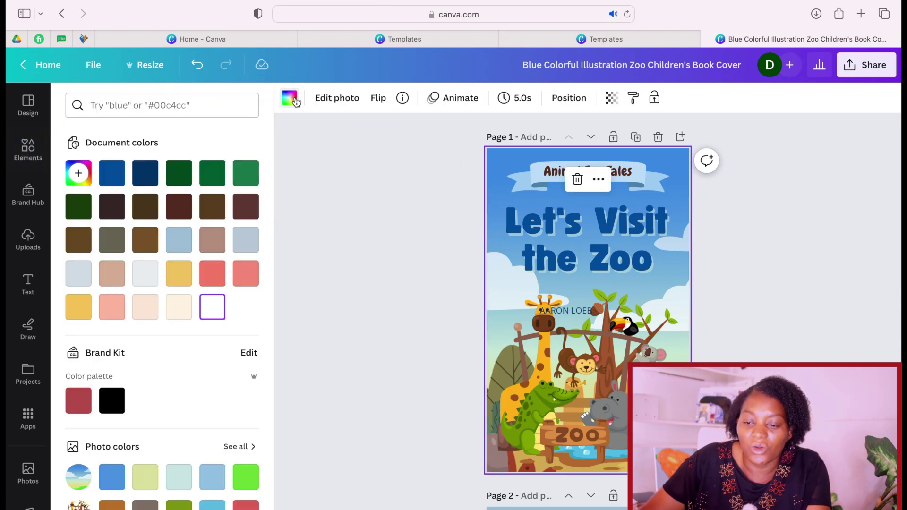
pyautogui.click(186, 280)
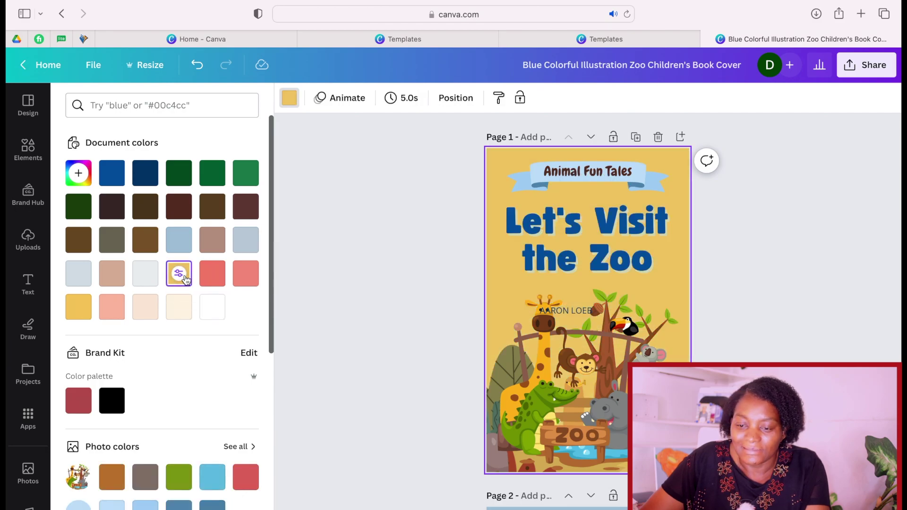
pyautogui.click(83, 311)
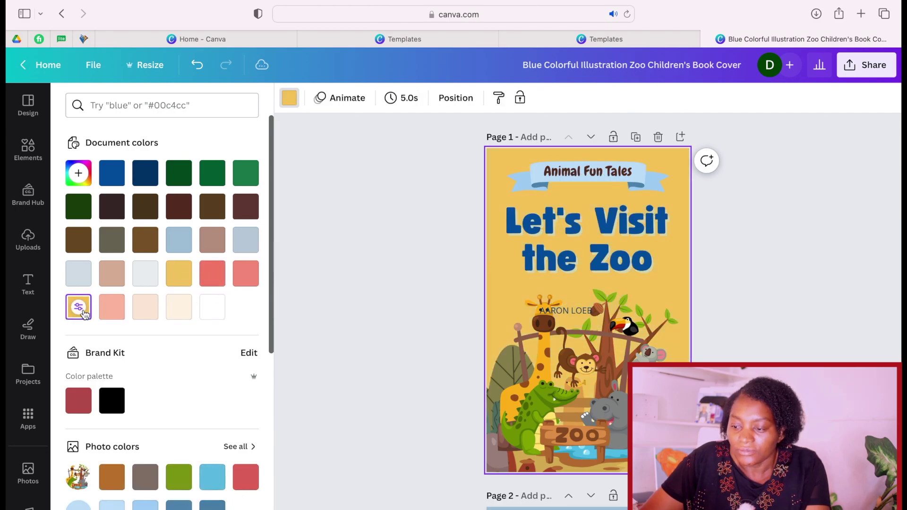
pyautogui.click(289, 99)
# - Set the background to a deeper orange-gold, #EFAA10, with the custom colour picker
pyautogui.click(289, 99)
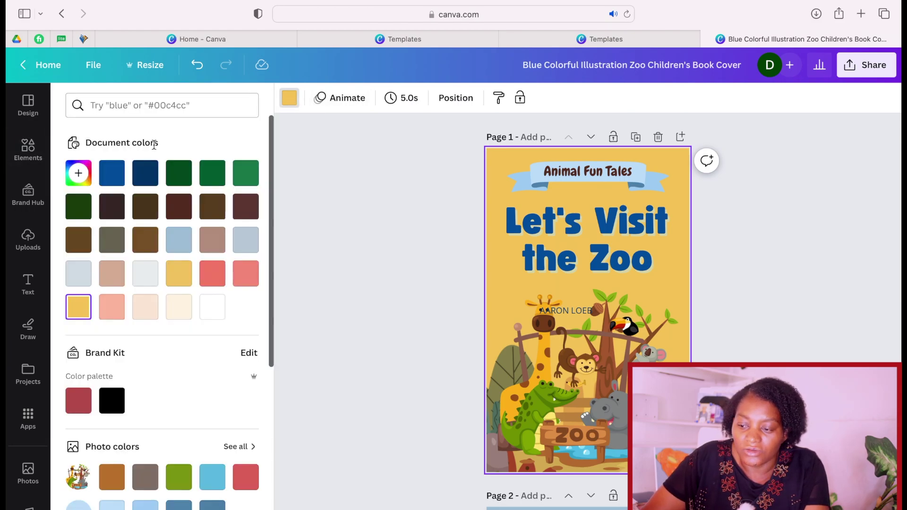
pyautogui.click(81, 174)
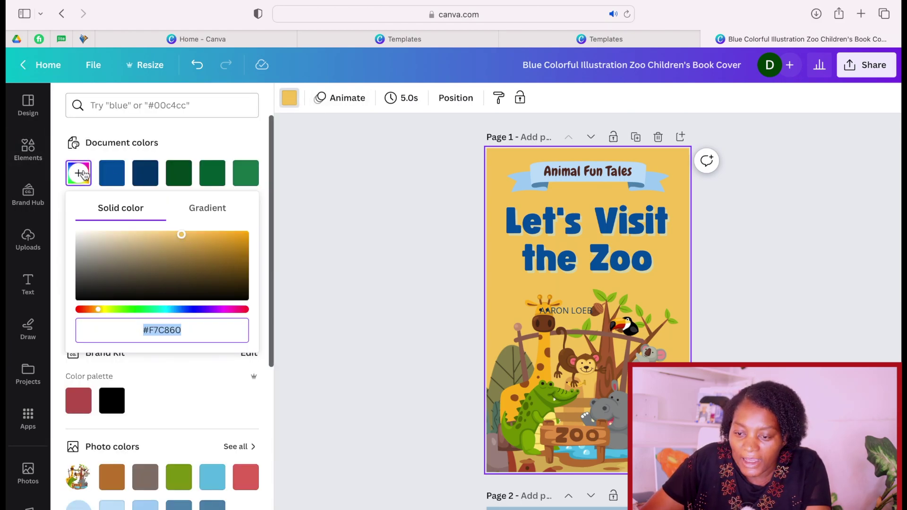
pyautogui.click(216, 242)
pyautogui.click(228, 247)
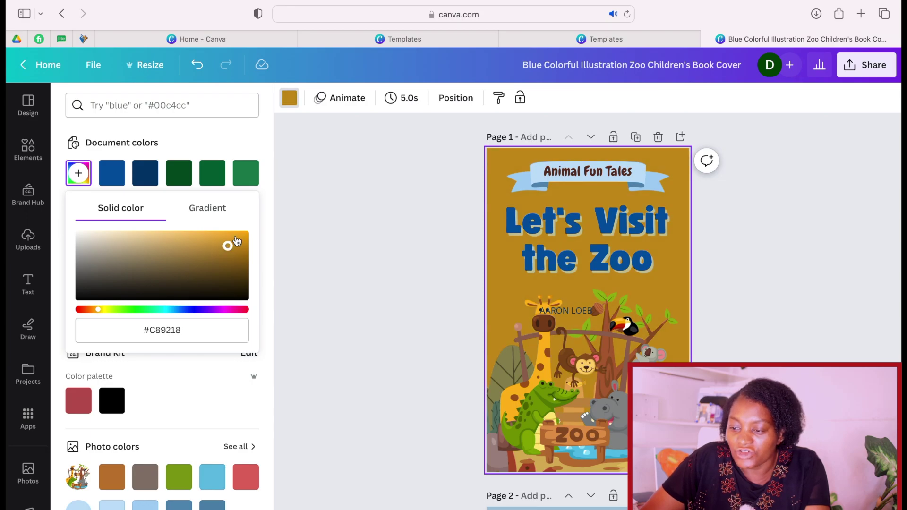
pyautogui.click(239, 237)
pyautogui.click(241, 235)
pyautogui.click(724, 339)
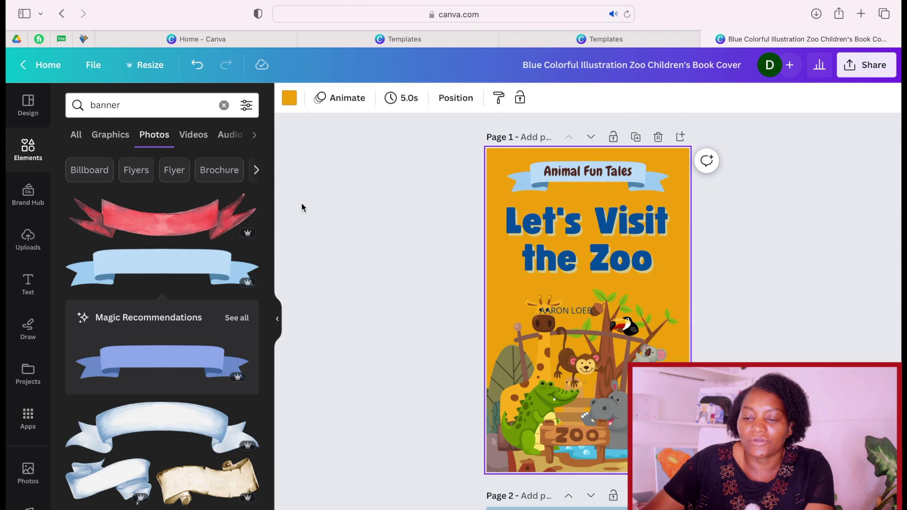
pyautogui.click(224, 105)
# - Add the first cartoon lion graphic at the lower right and shift the zoo illustration left
pyautogui.write('lion')
pyautogui.click(126, 163)
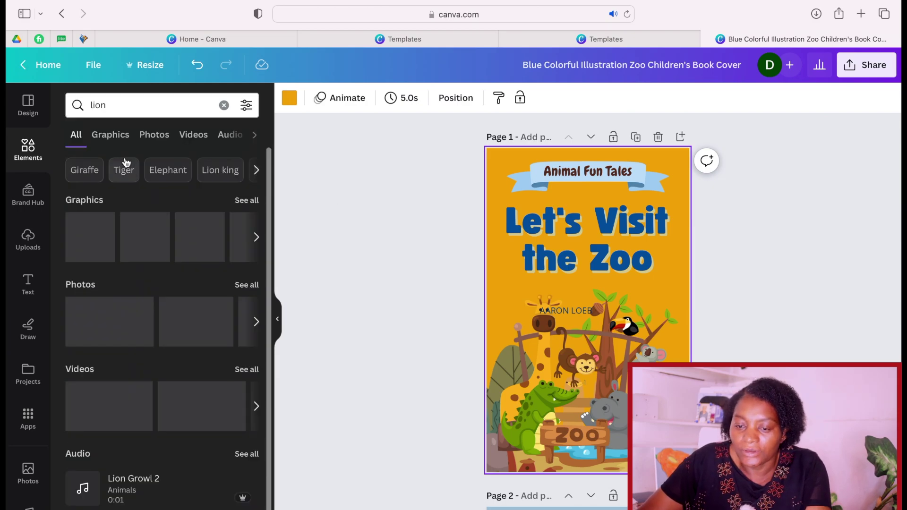
pyautogui.scroll(-1, 121, 259)
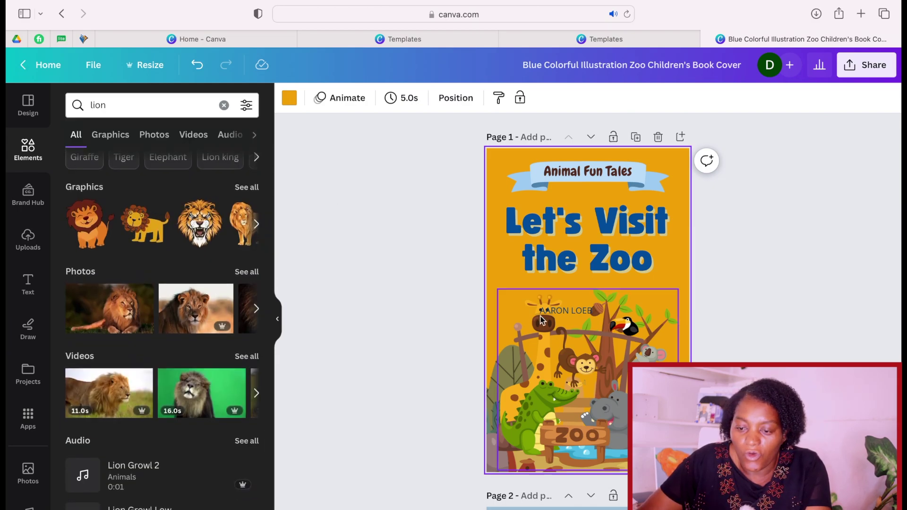
pyautogui.click(252, 189)
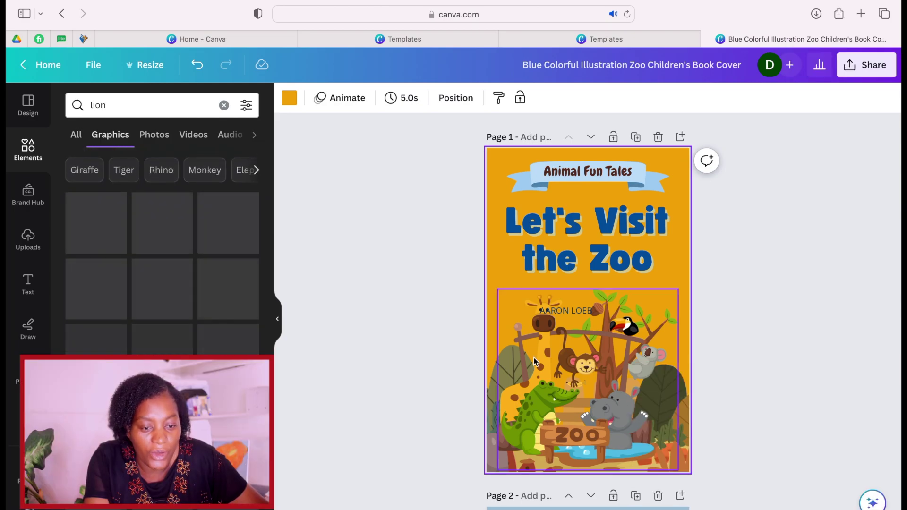
pyautogui.click(96, 222)
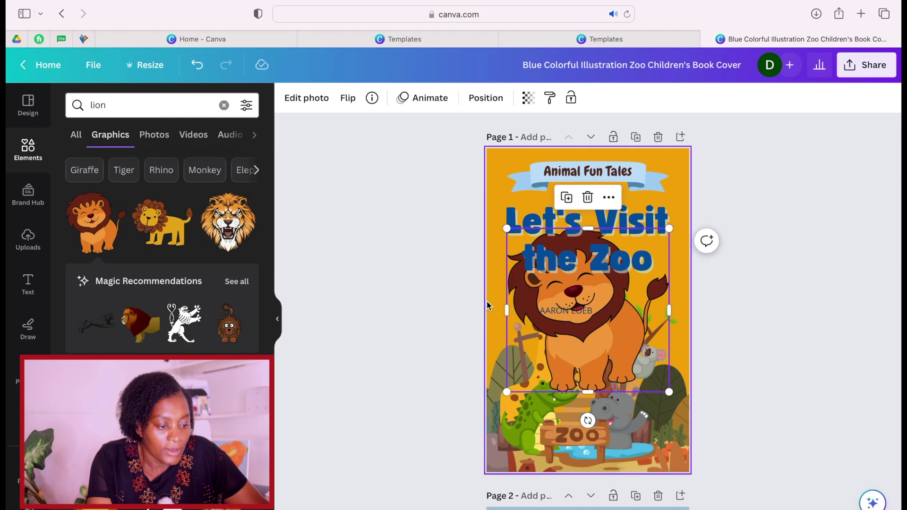
pyautogui.moveTo(617, 328); pyautogui.dragTo(684, 349)
pyautogui.moveTo(545, 383); pyautogui.dragTo(484, 389)
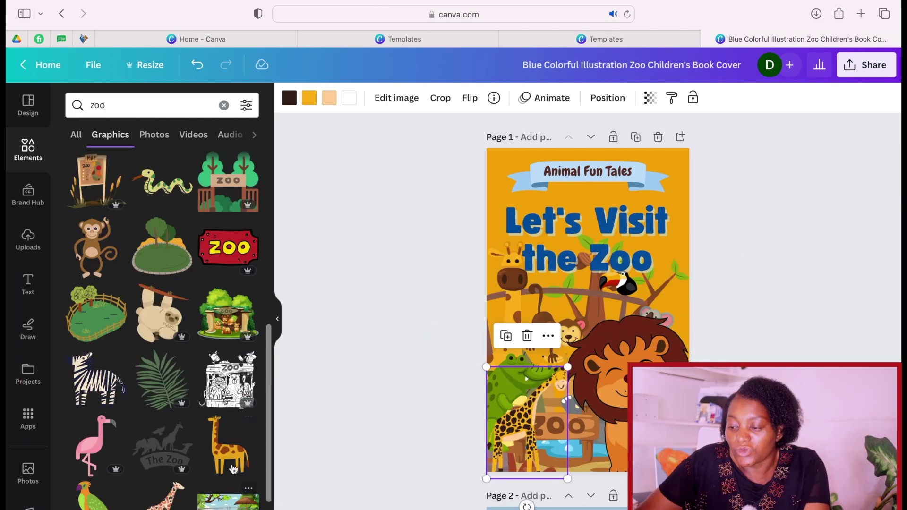
pyautogui.click(650, 258)
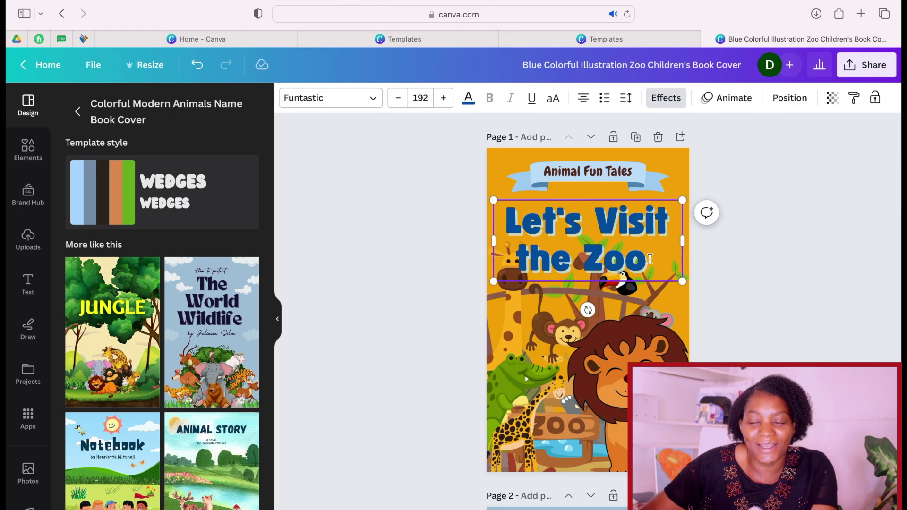
# - Replace the cover title text with 'Lion the King'
pyautogui.tripleClick(650, 258)
pyautogui.press('BackSpace')
pyautogui.write('Lion the King')
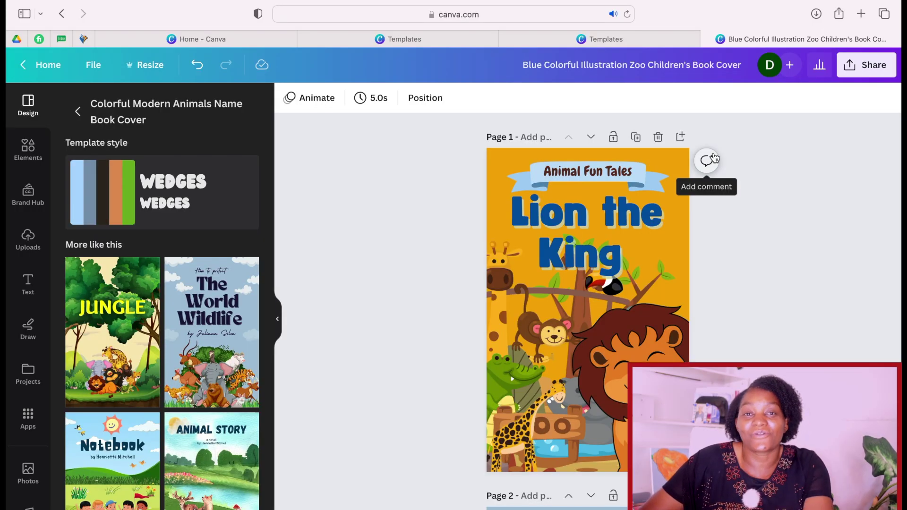
# - Download only page 1 of the design as a PNG
pyautogui.click(855, 68)
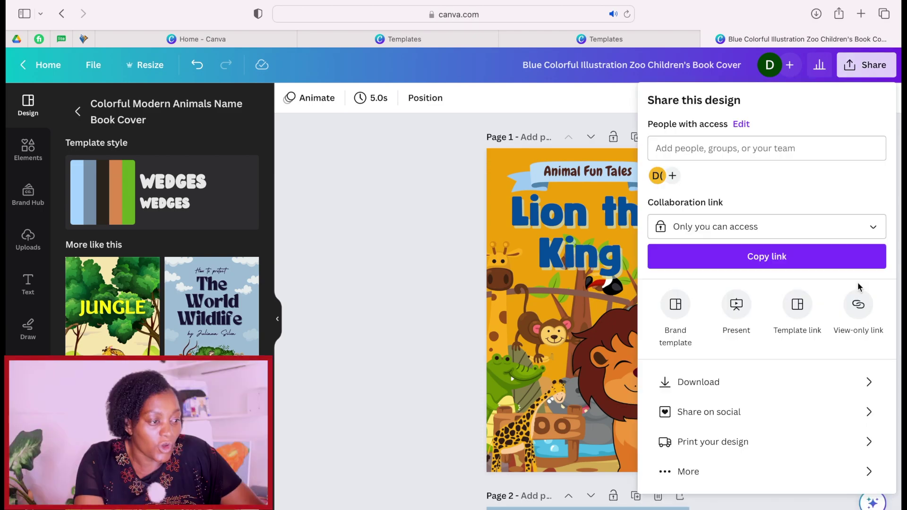
pyautogui.click(850, 67)
pyautogui.click(850, 68)
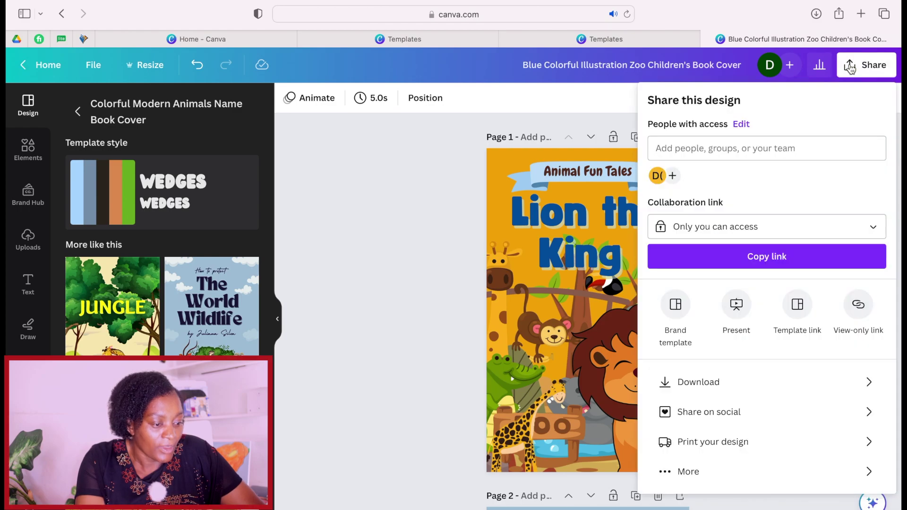
pyautogui.click(846, 382)
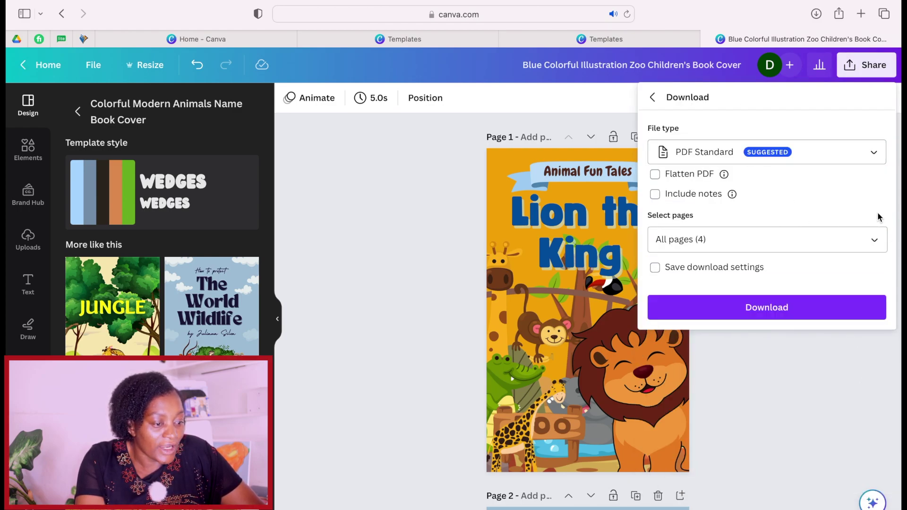
pyautogui.click(874, 152)
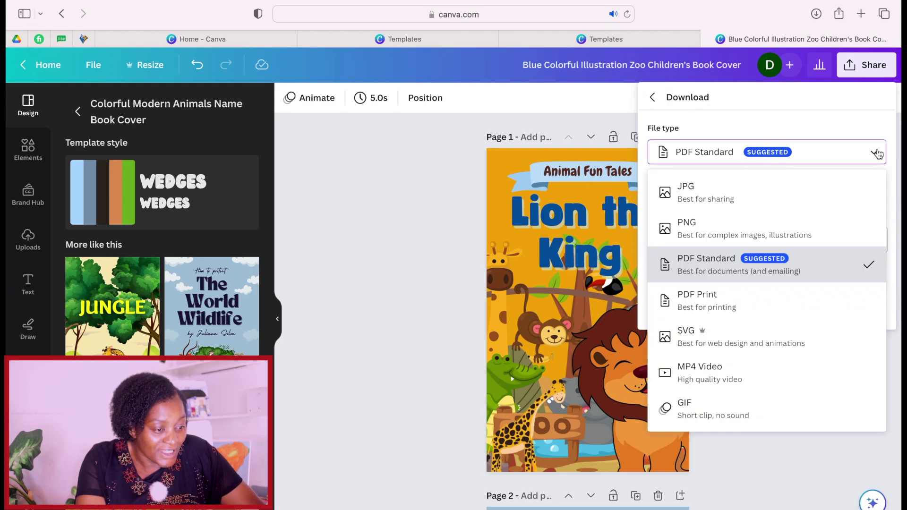
pyautogui.click(704, 223)
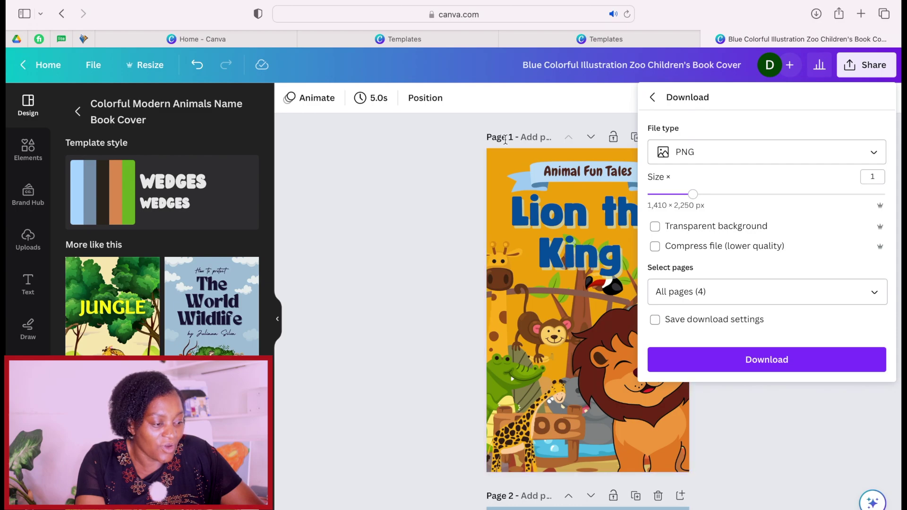
pyautogui.click(874, 292)
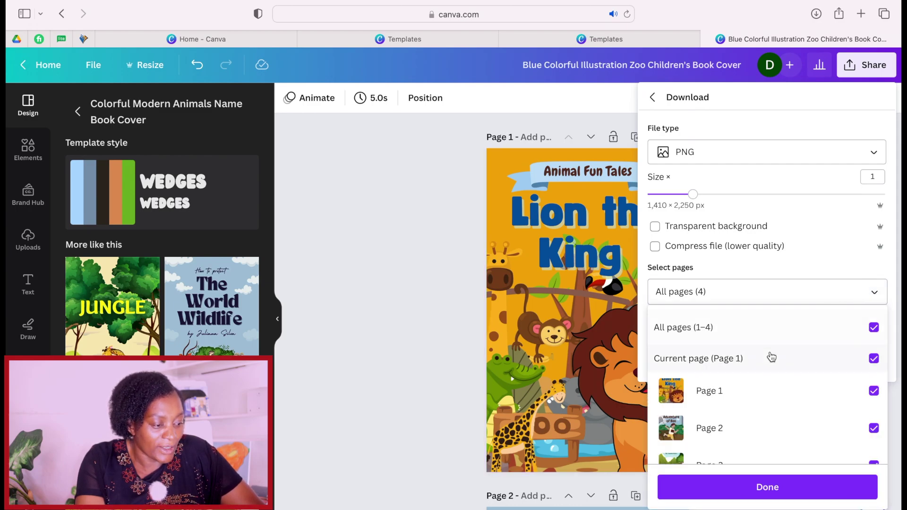
pyautogui.click(875, 327)
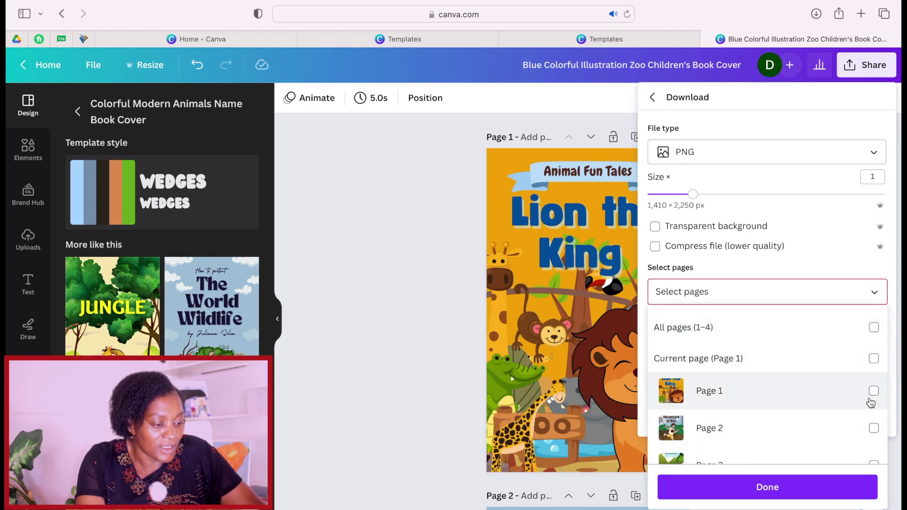
pyautogui.click(875, 359)
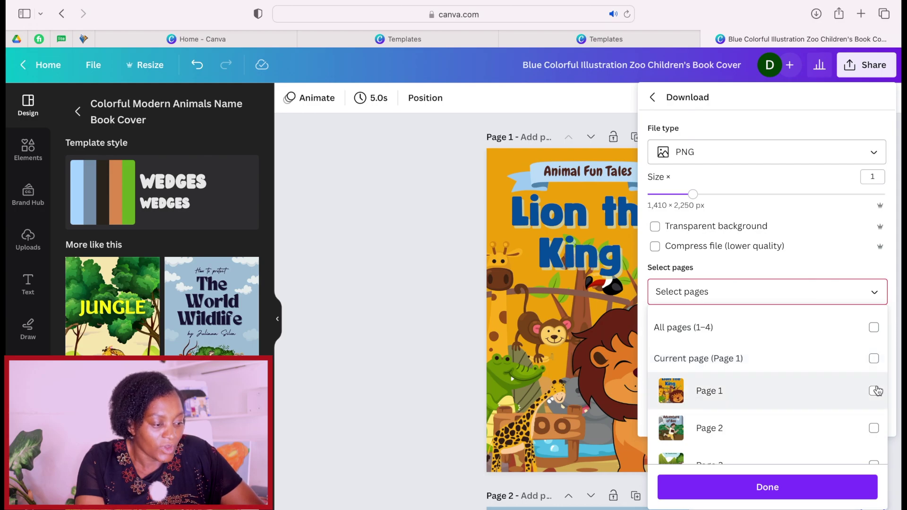
pyautogui.click(775, 487)
pyautogui.click(773, 361)
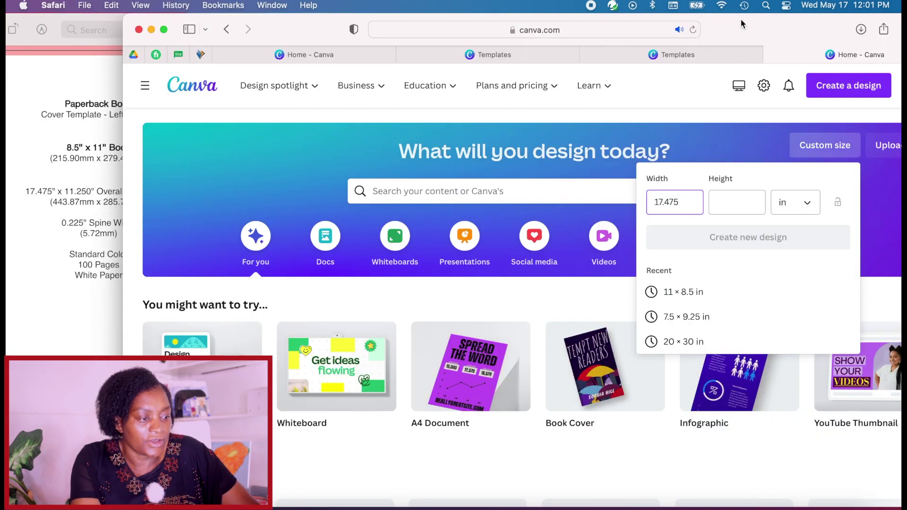
# - Move the Safari window aside to read the template's 17.475 × 11.250 in dimensions in Preview
pyautogui.moveTo(752, 34); pyautogui.dragTo(783, 35)
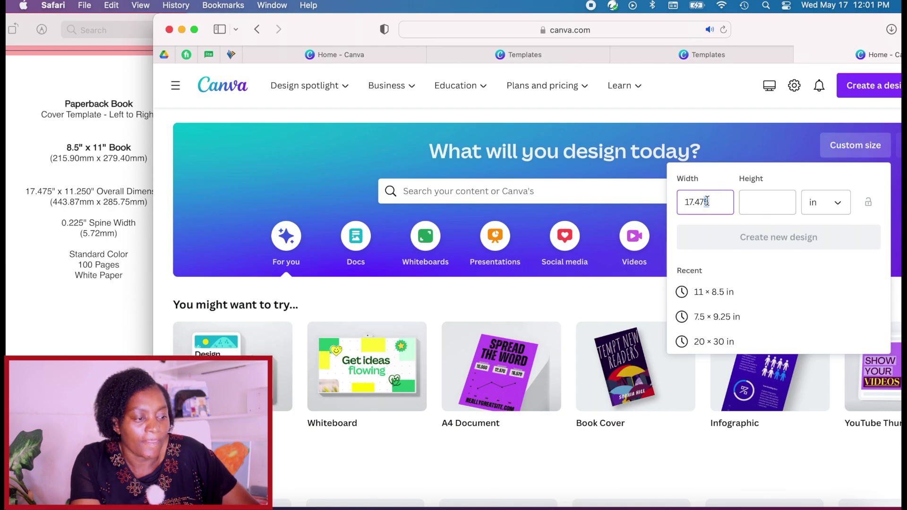
# - Create a custom-size design with width 17.475 in and height 11.25 in
pyautogui.click(761, 205)
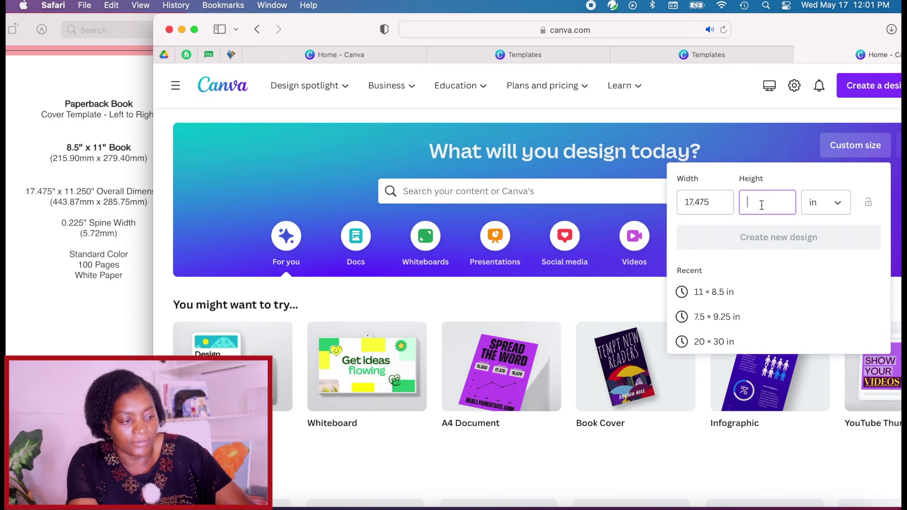
pyautogui.write('11.25')
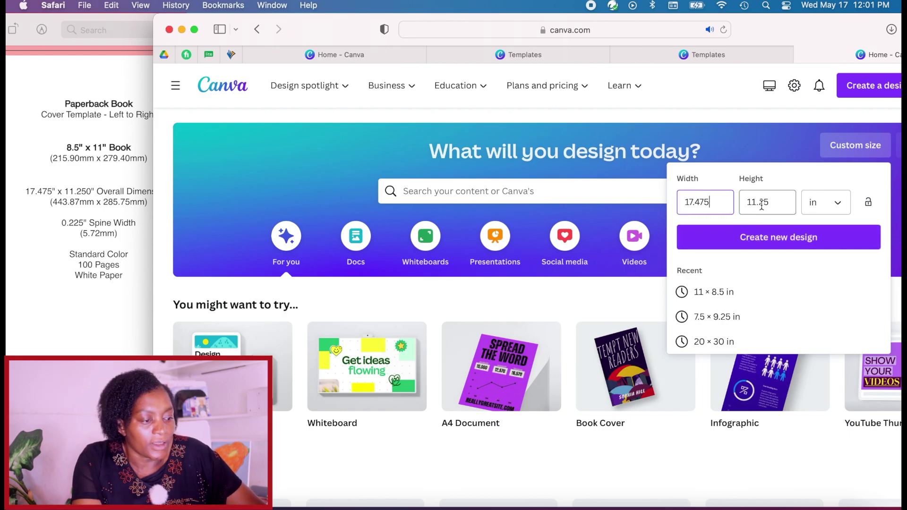
pyautogui.click(782, 239)
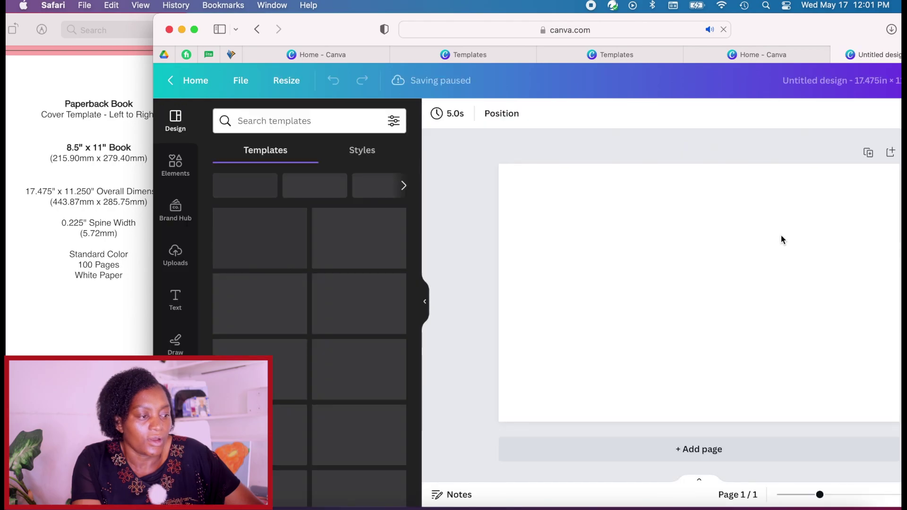
# - Select the PNG cover template file in its folder and maximise the Canva browser window
pyautogui.moveTo(812, 25); pyautogui.dragTo(771, 32)
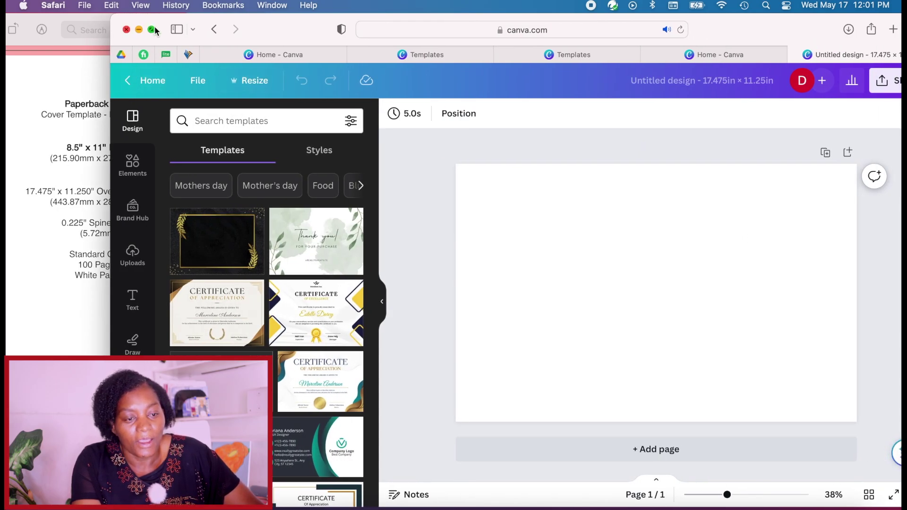
pyautogui.moveTo(260, 29); pyautogui.dragTo(368, 145)
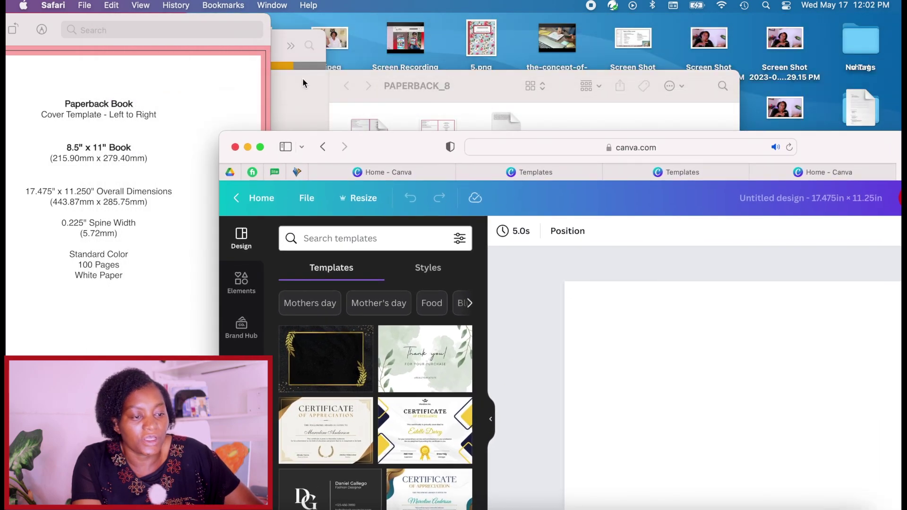
pyautogui.click(303, 91)
pyautogui.click(438, 138)
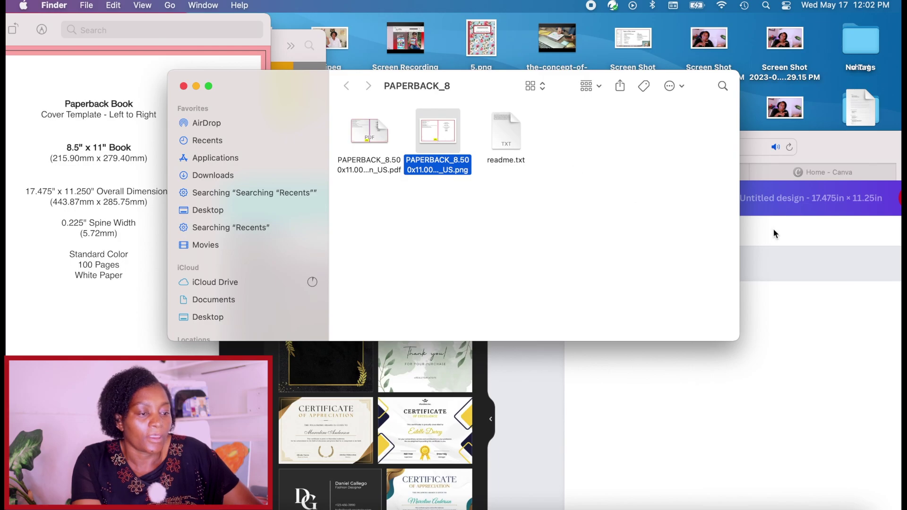
pyautogui.moveTo(848, 147); pyautogui.dragTo(690, 60)
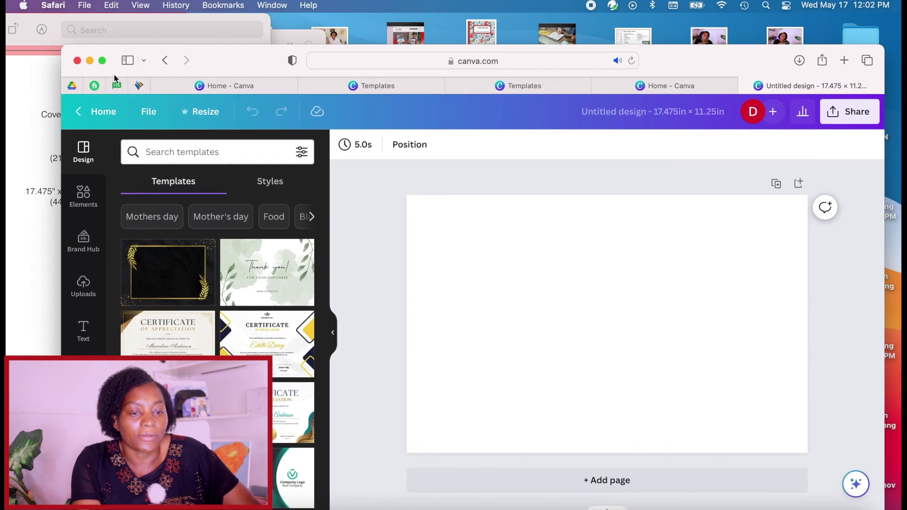
pyautogui.click(103, 61)
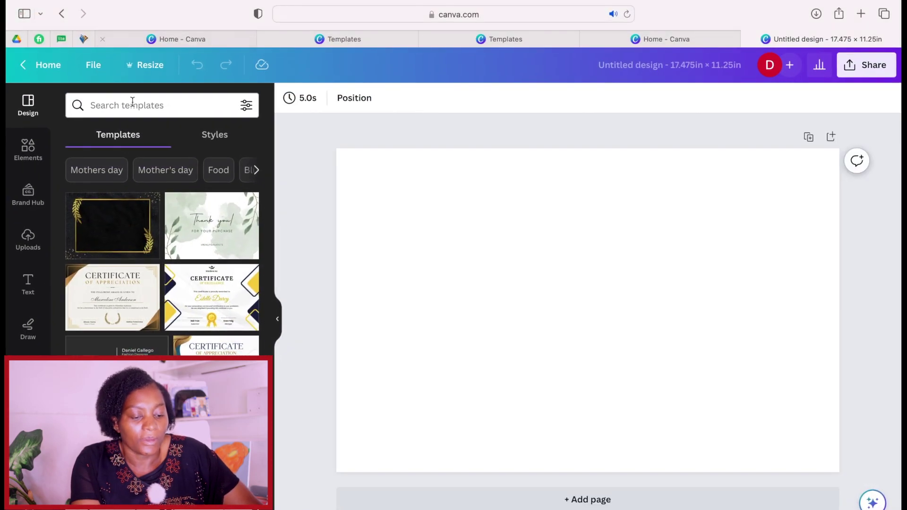
# - Paste the paperback cover template image onto the page and stretch it to fill
pyautogui.click(518, 231)
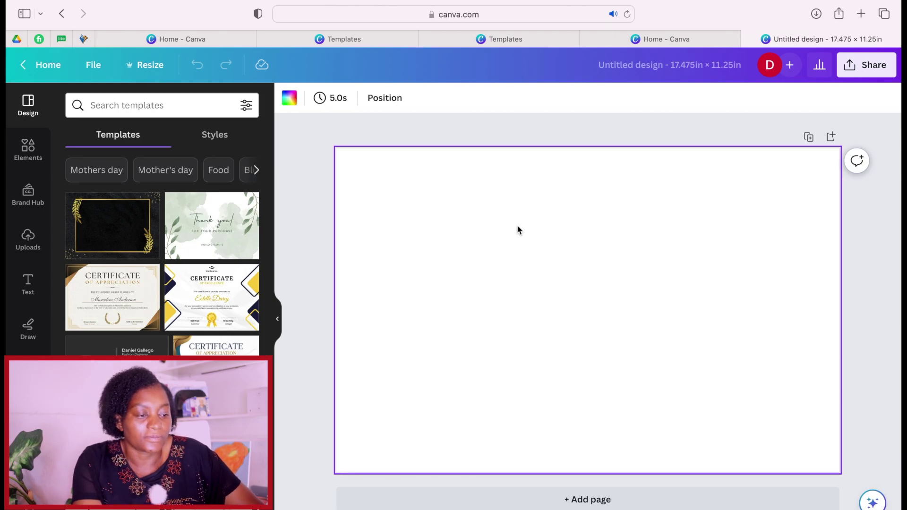
pyautogui.press('super+v')
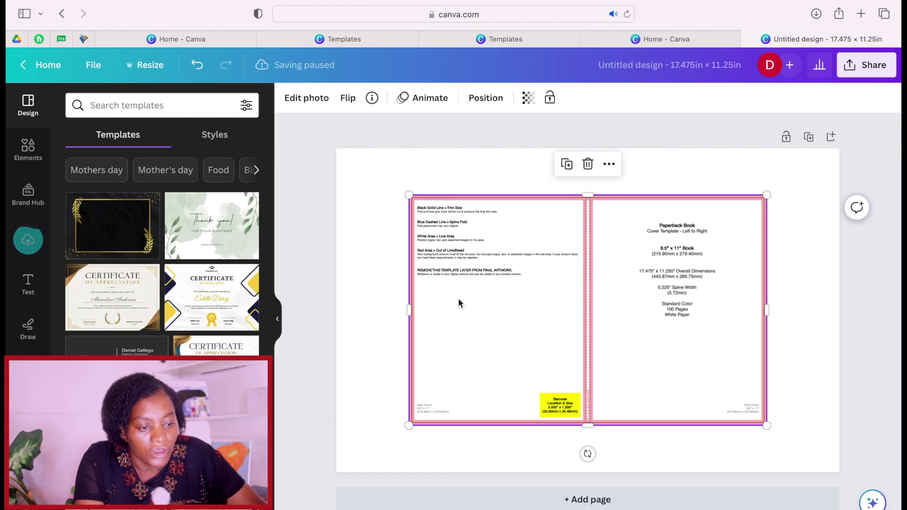
pyautogui.moveTo(409, 195); pyautogui.dragTo(324, 169)
pyautogui.moveTo(767, 426); pyautogui.dragTo(840, 472)
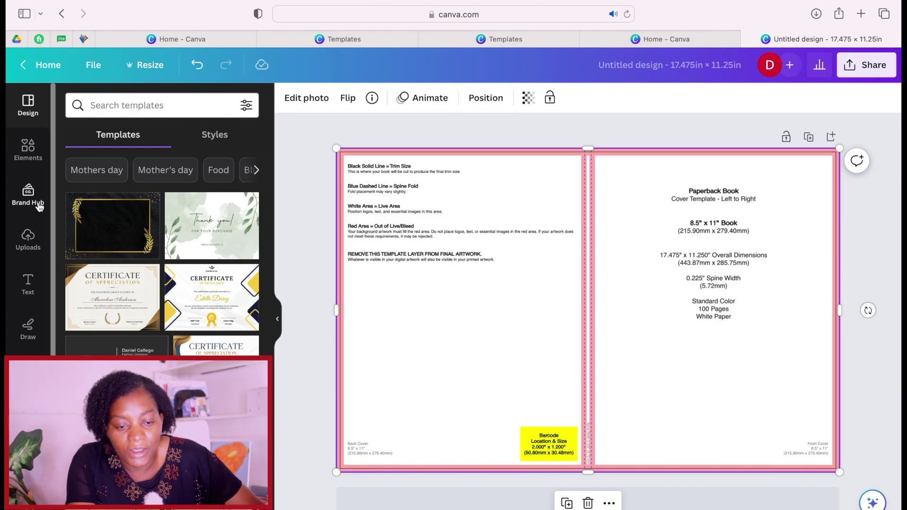
# - Upload the Lion the King artwork and fit it over the front-cover half
pyautogui.click(28, 237)
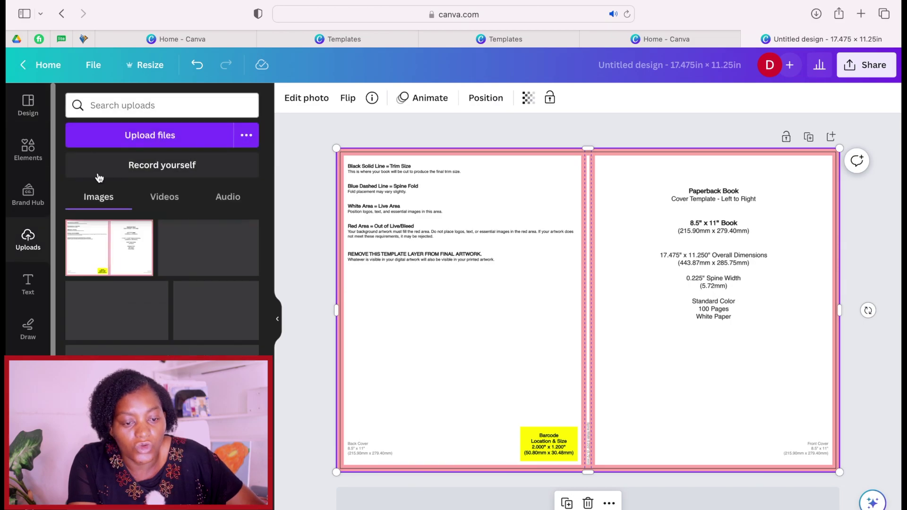
pyautogui.click(165, 135)
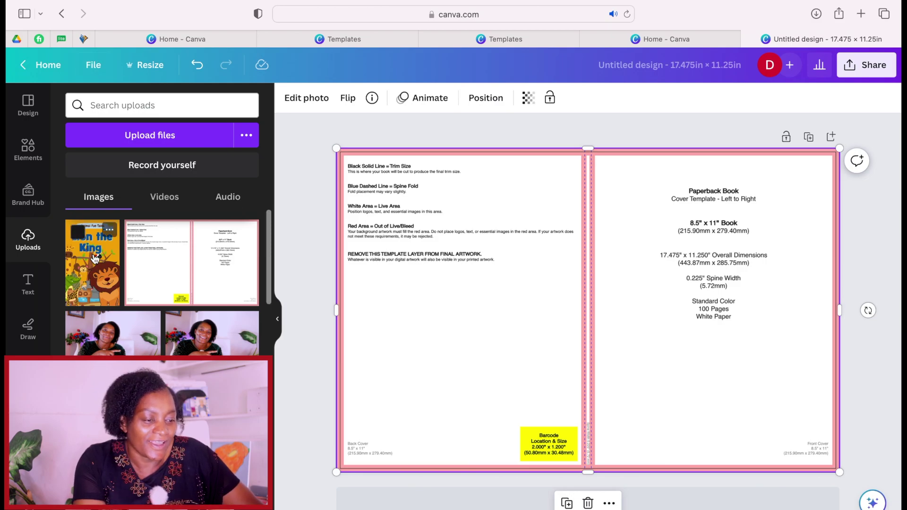
pyautogui.click(95, 258)
pyautogui.moveTo(670, 436); pyautogui.dragTo(842, 467)
pyautogui.moveTo(791, 415); pyautogui.dragTo(788, 411)
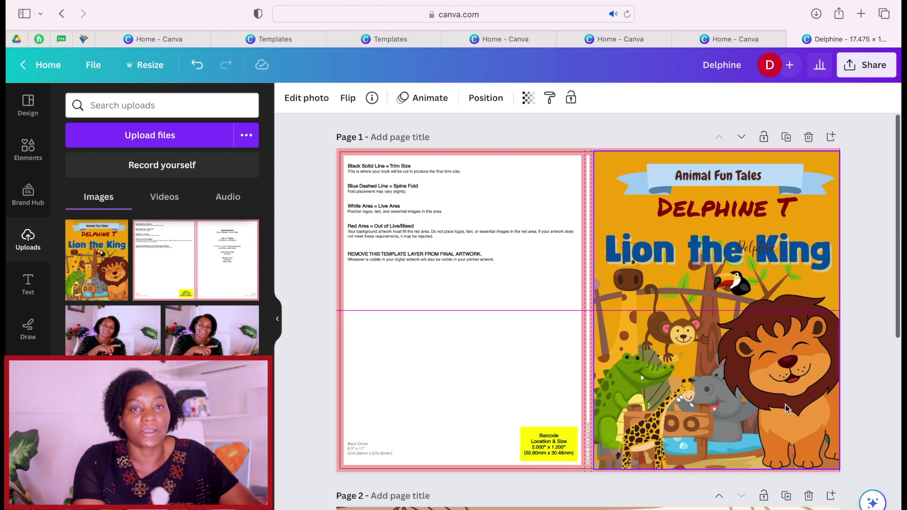
pyautogui.moveTo(787, 409); pyautogui.dragTo(787, 409)
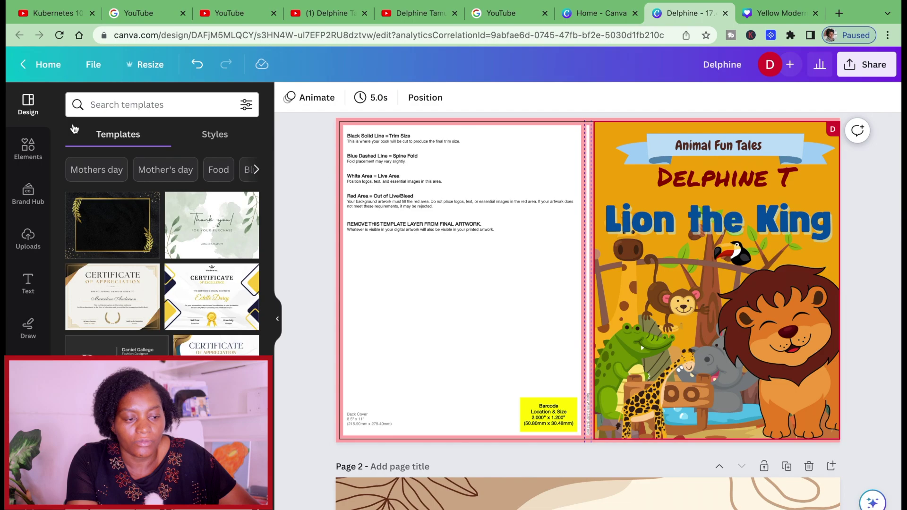
# - Add a square shape and stretch it over the back cover
pyautogui.click(29, 146)
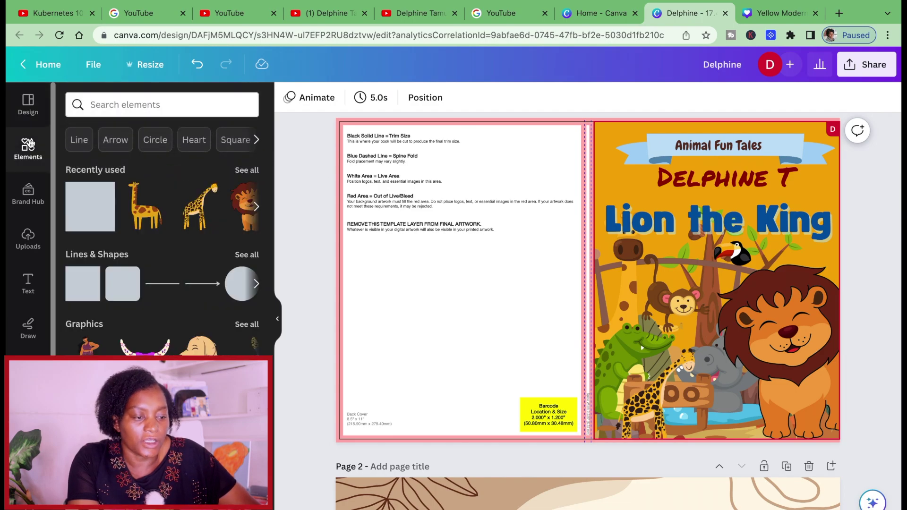
pyautogui.click(93, 211)
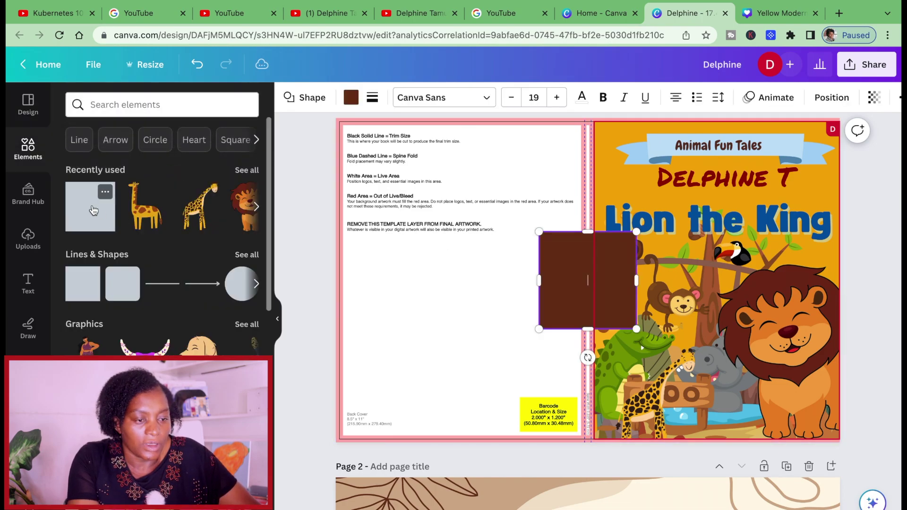
pyautogui.moveTo(570, 274); pyautogui.dragTo(428, 225)
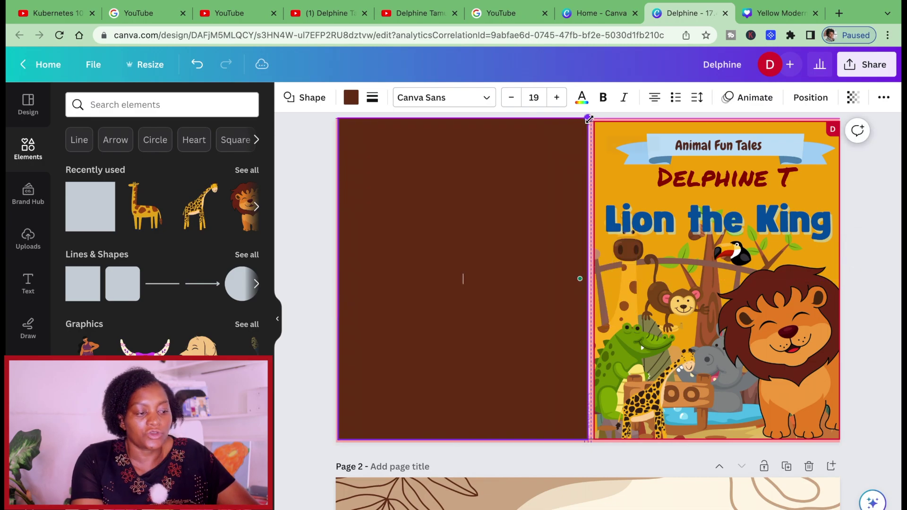
pyautogui.moveTo(586, 118); pyautogui.dragTo(591, 121)
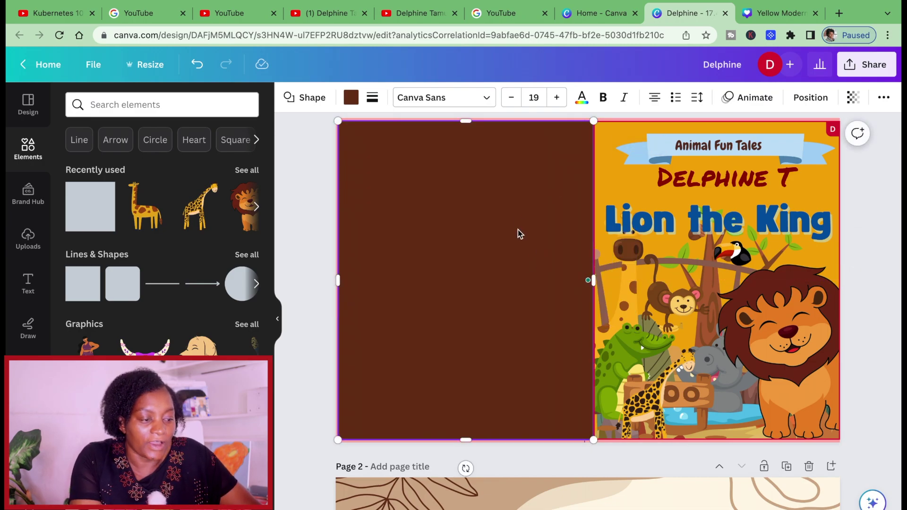
pyautogui.hotkey('ctrl', 'z')
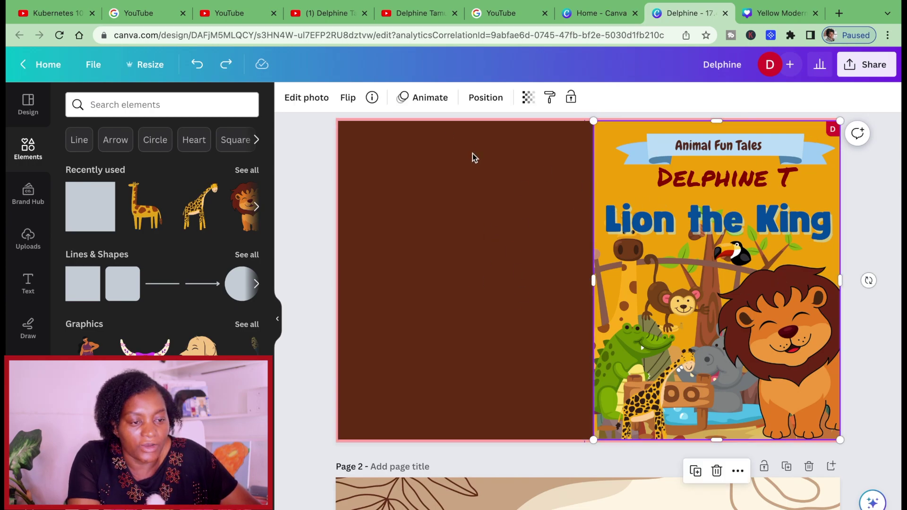
# - Recolour the rectangle by eyedropping the front cover's orange
pyautogui.click(352, 127)
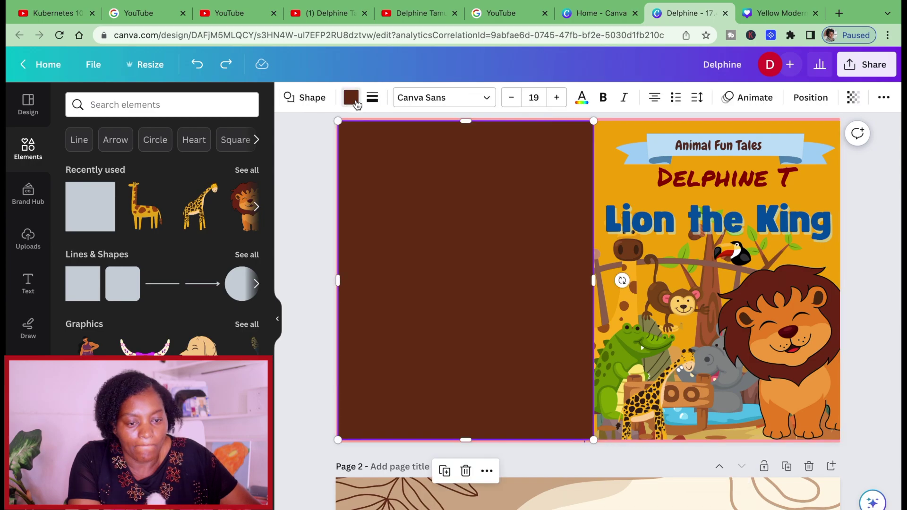
pyautogui.click(351, 97)
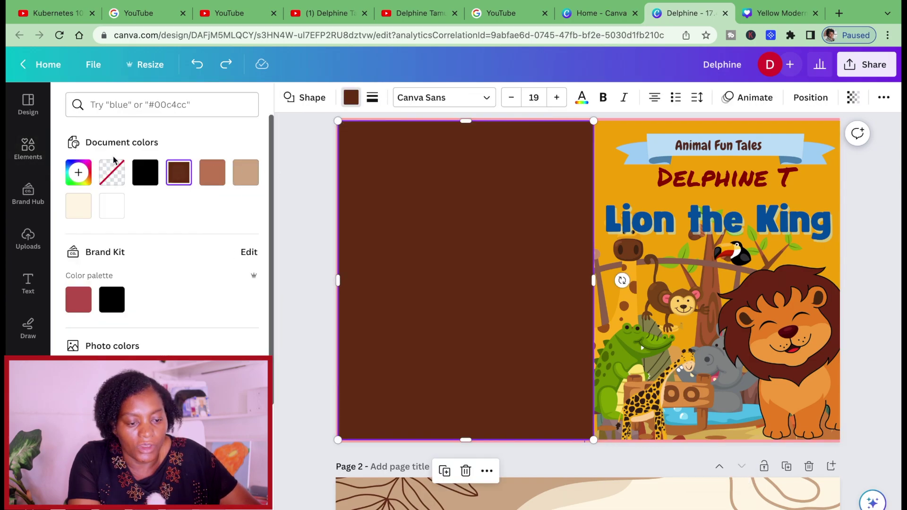
pyautogui.click(78, 174)
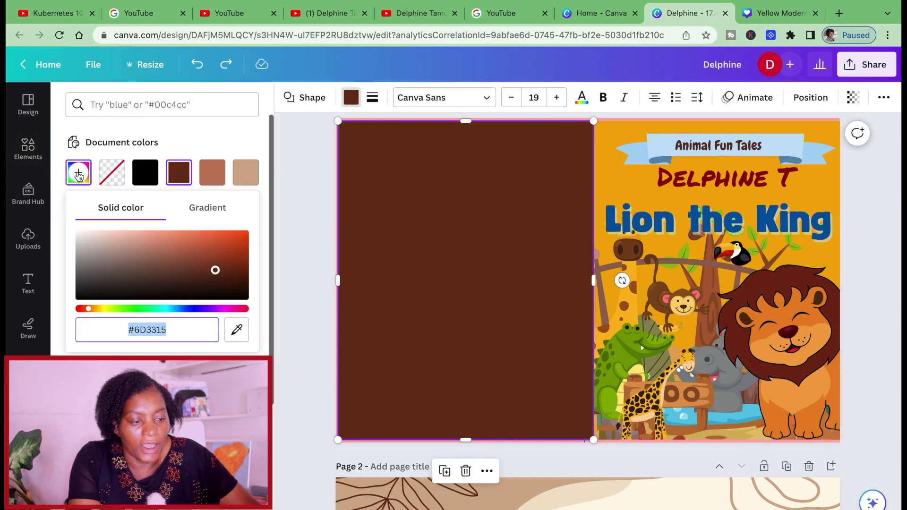
pyautogui.click(237, 329)
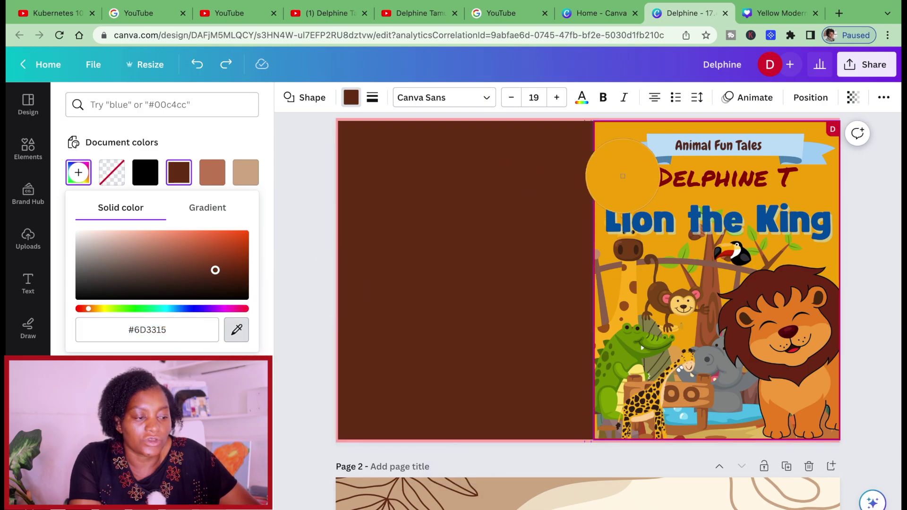
pyautogui.click(631, 184)
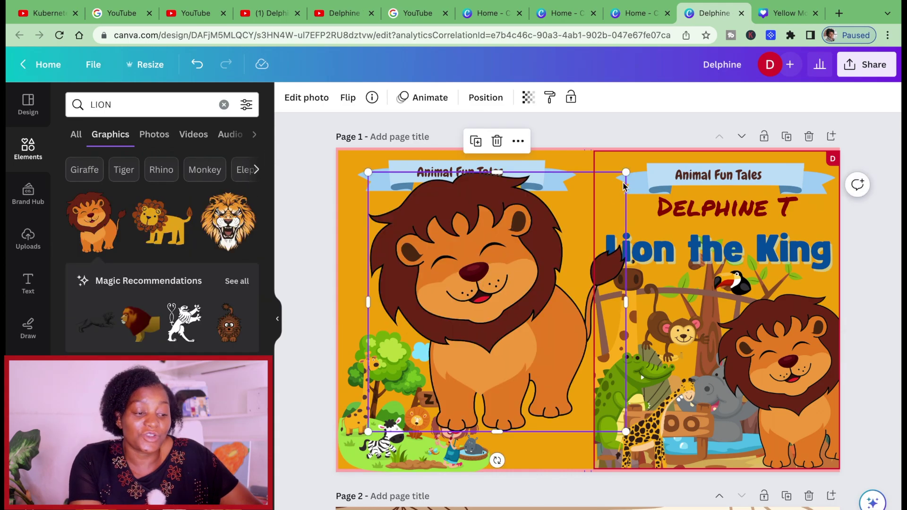
# - Shrink and reposition the back-cover lion, and narrow the orange background to clear the spine
pyautogui.moveTo(625, 171); pyautogui.dragTo(550, 182)
pyautogui.moveTo(486, 270); pyautogui.dragTo(480, 315)
pyautogui.click(567, 308)
pyautogui.moveTo(576, 308); pyautogui.dragTo(578, 308)
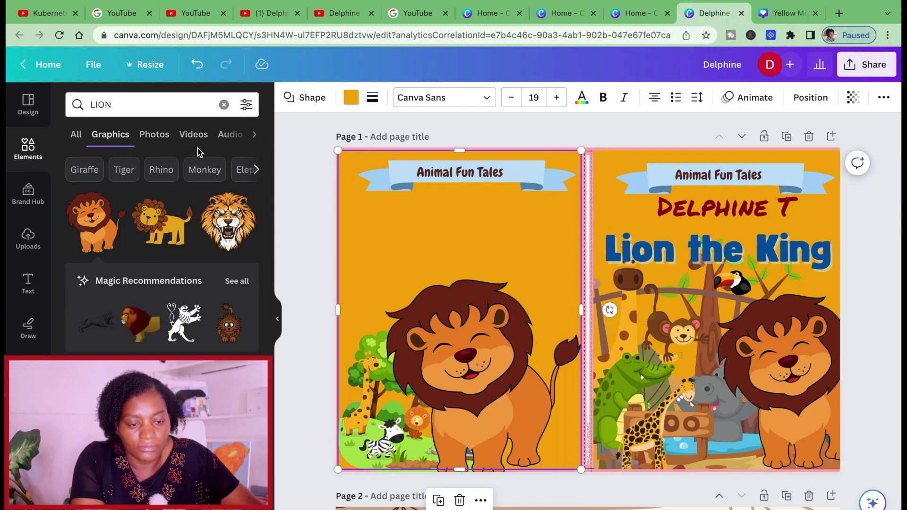
# - Add a square and shape it into a thin, full-height 0.4 in spine strip
pyautogui.click(30, 151)
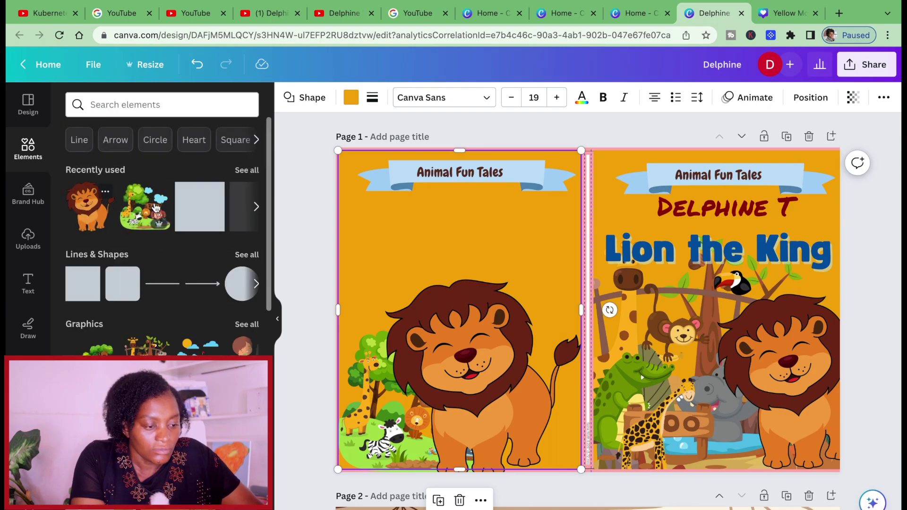
pyautogui.click(202, 203)
pyautogui.moveTo(539, 359); pyautogui.dragTo(581, 474)
pyautogui.moveTo(582, 149); pyautogui.dragTo(581, 150)
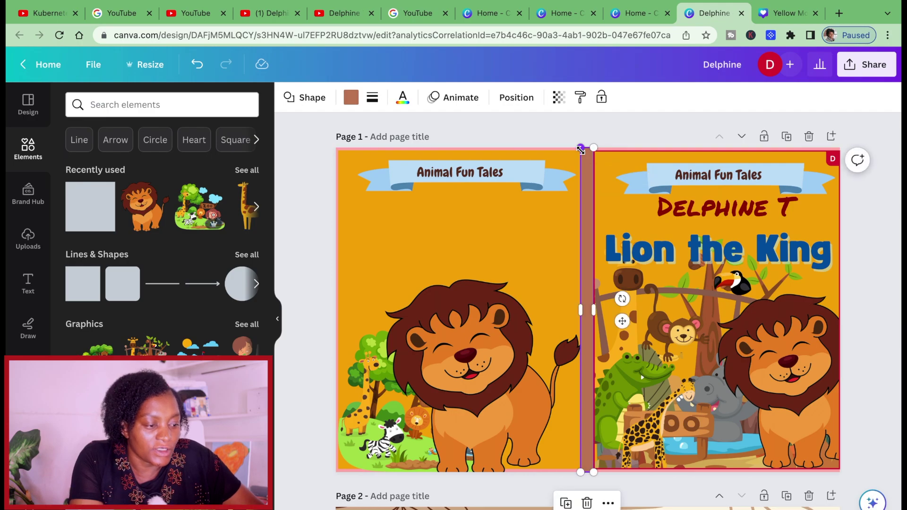
# - Colour the spine strip with the title's blue via eyedropper and nudge the back-cover lion up-right
pyautogui.click(351, 98)
pyautogui.click(79, 172)
pyautogui.click(238, 331)
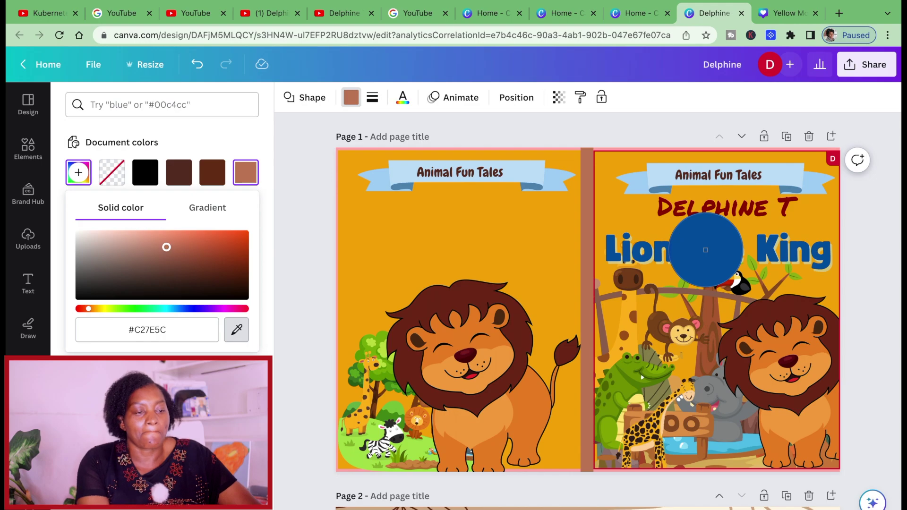
pyautogui.click(704, 248)
pyautogui.click(461, 333)
pyautogui.moveTo(460, 333); pyautogui.dragTo(465, 325)
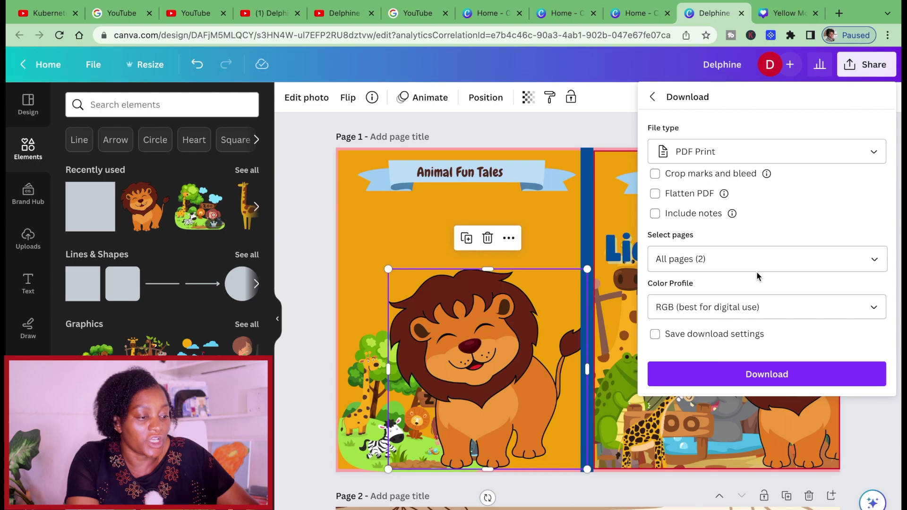
# - Set the download to PDF Print covering all pages 1–2 and export it
pyautogui.click(863, 152)
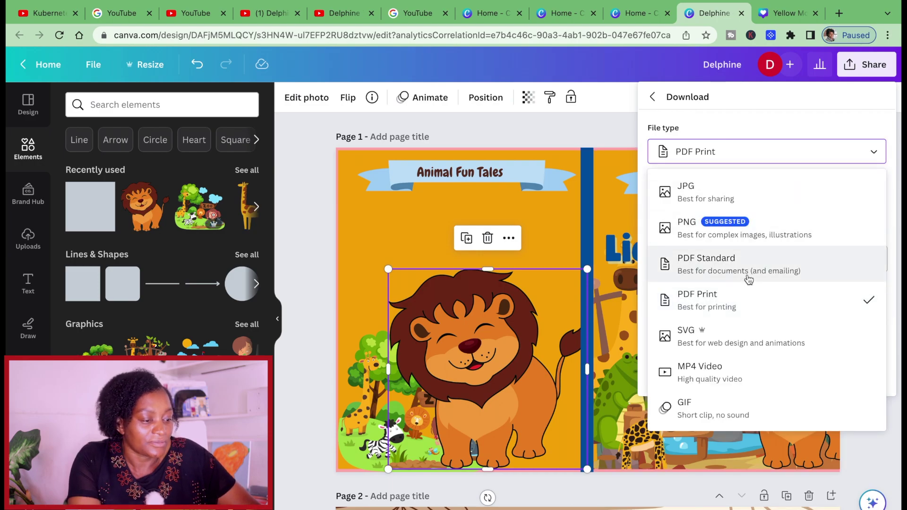
pyautogui.click(717, 300)
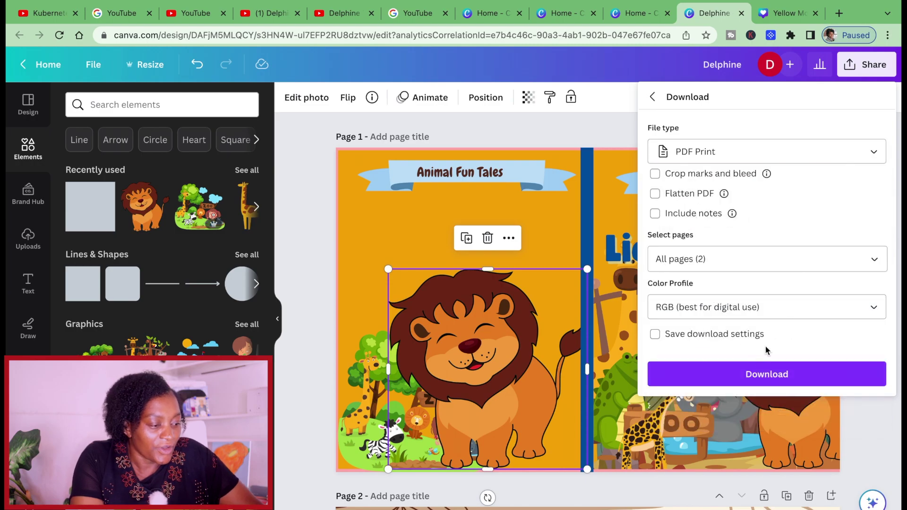
pyautogui.click(876, 260)
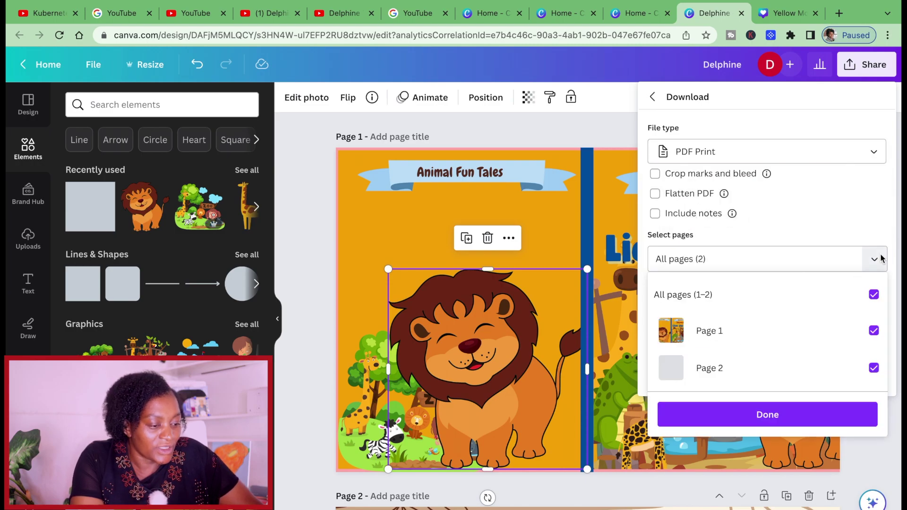
pyautogui.click(874, 294)
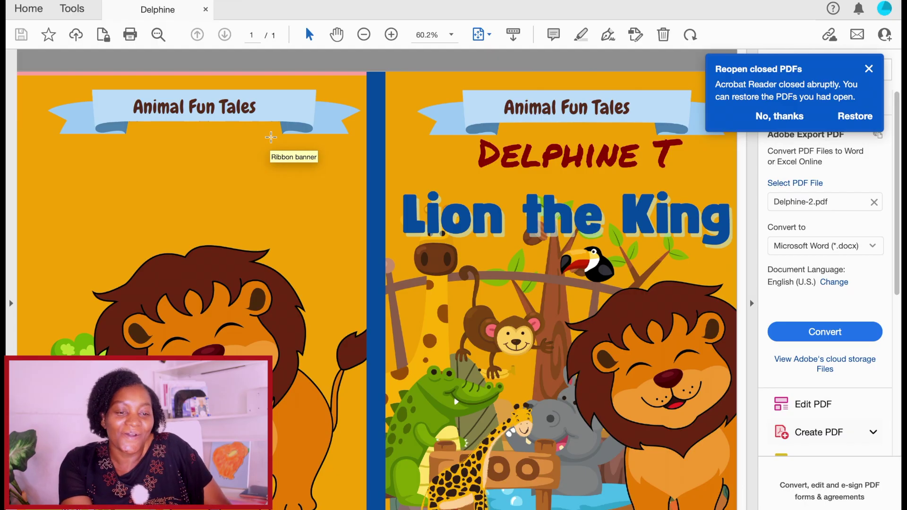